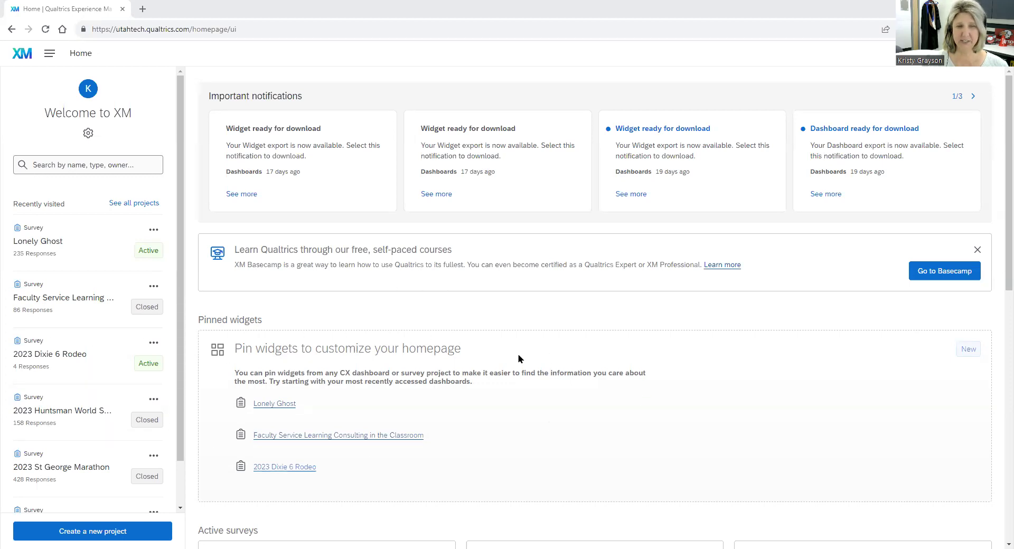
click(278, 405)
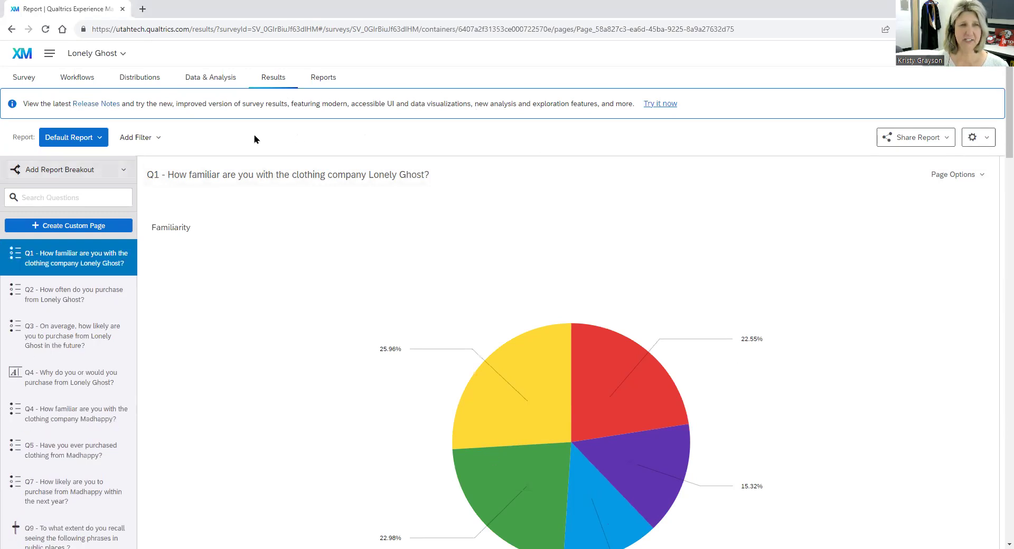
click(100, 139)
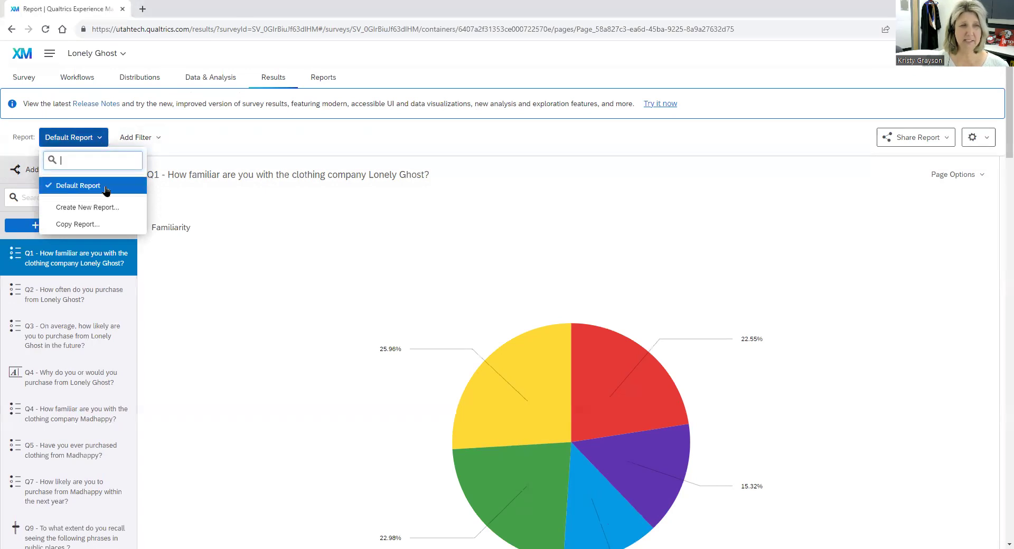
click(229, 129)
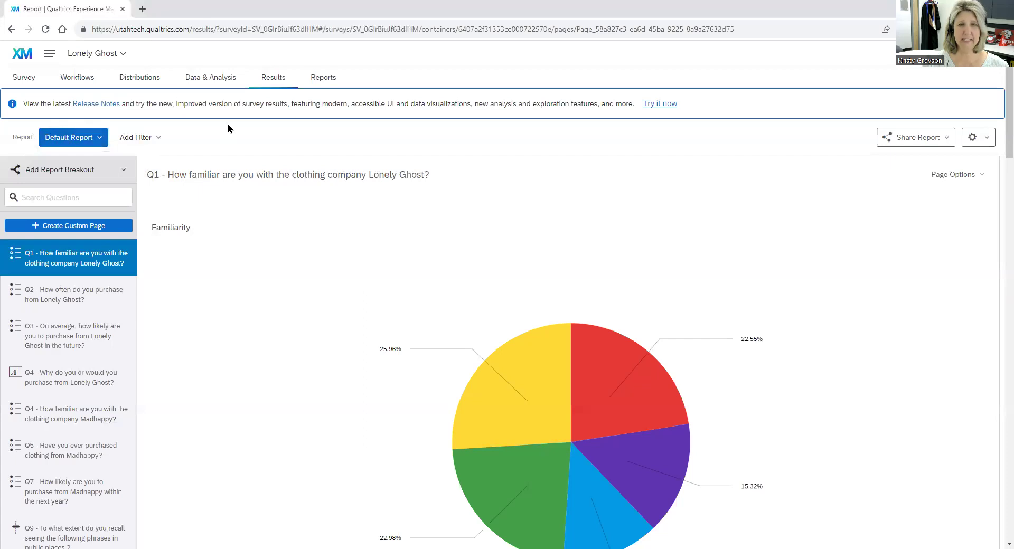
scroll(665, 324, down, 5)
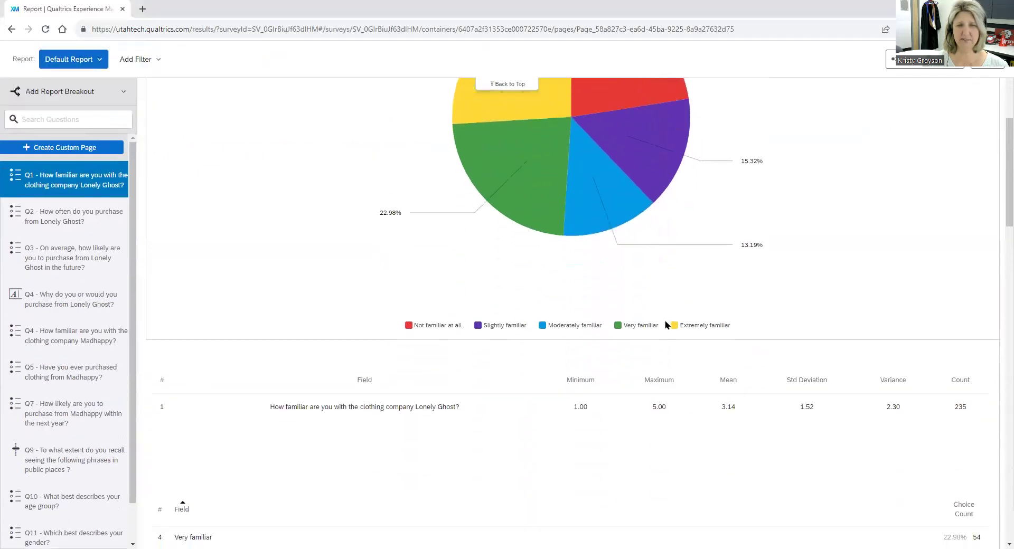
scroll(666, 325, down, 15)
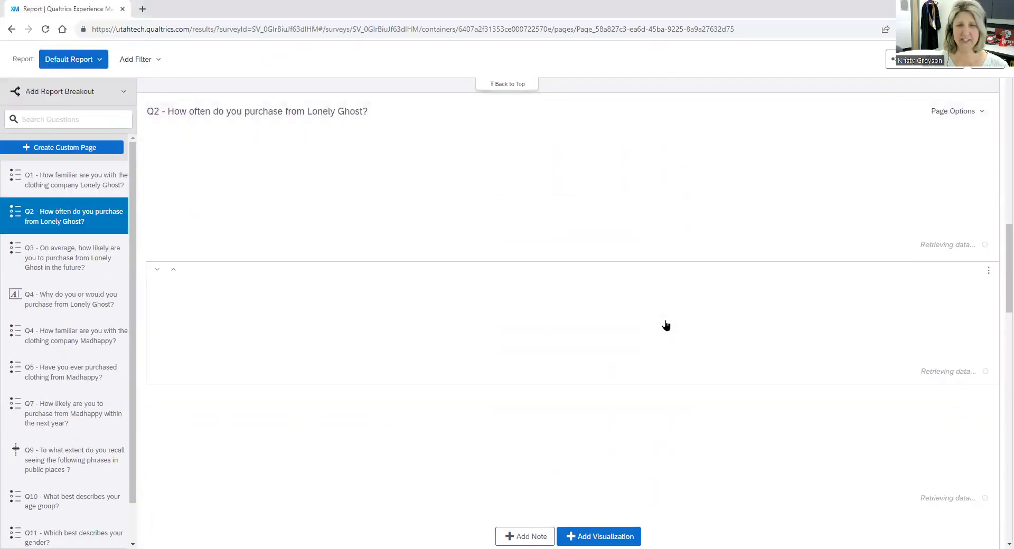
scroll(666, 325, up, 15)
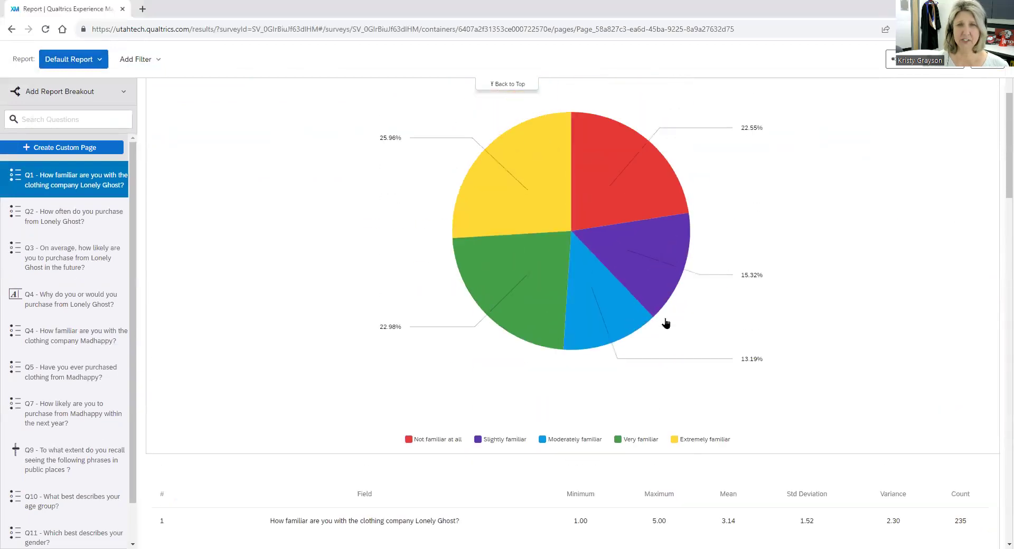
scroll(666, 323, up, 2)
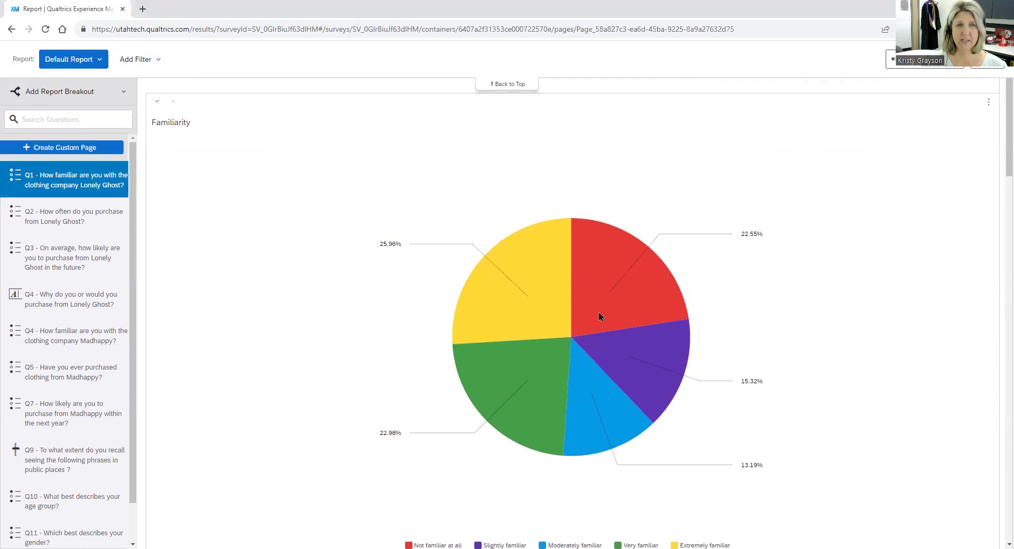
scroll(600, 317, up, 2)
click(36, 276)
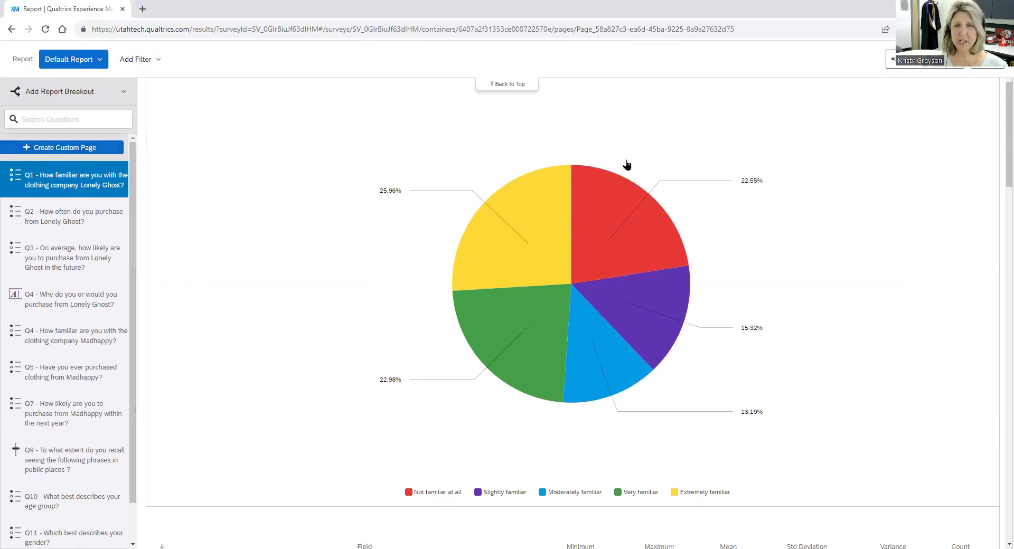
scroll(906, 335, up, 3)
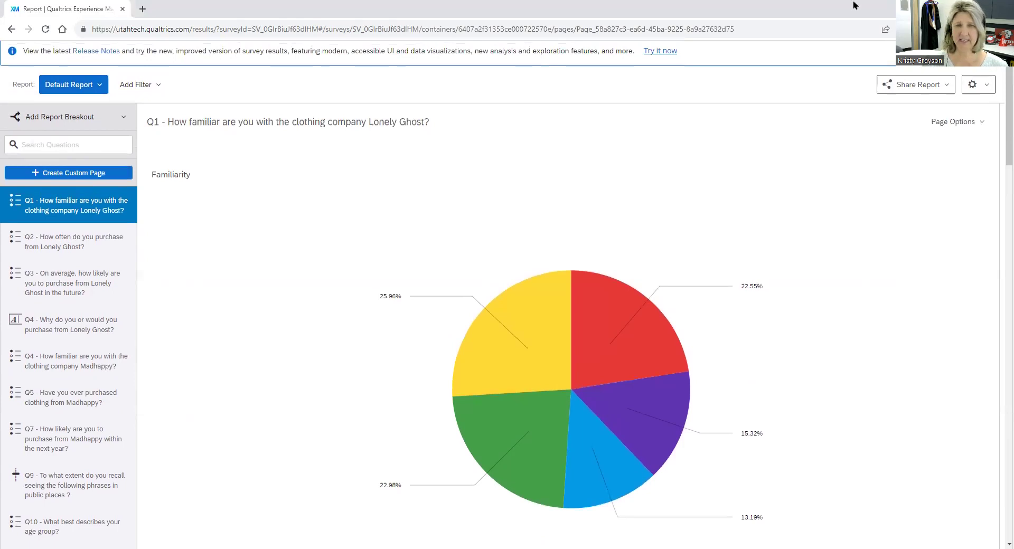
scroll(824, 229, up, 1)
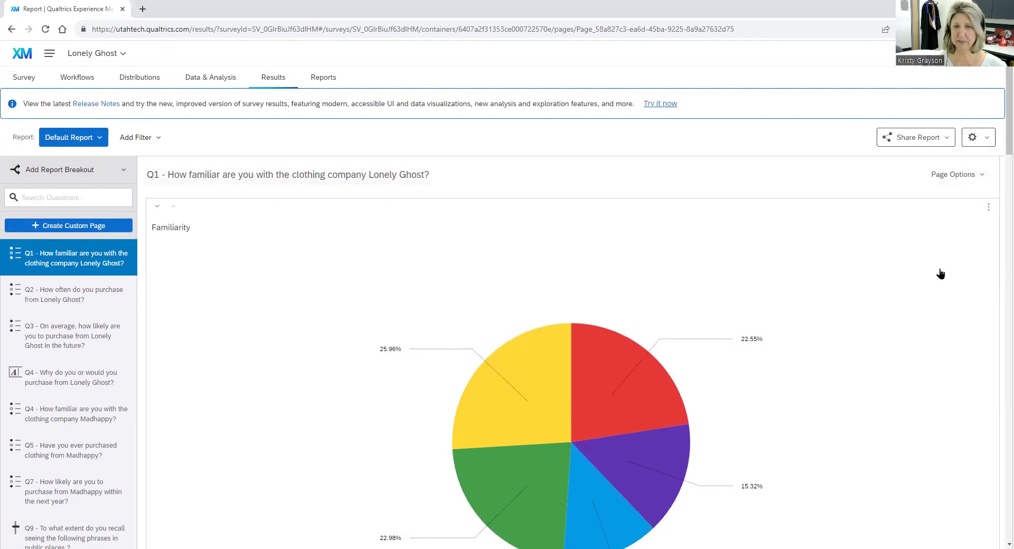
scroll(908, 304, down, 4)
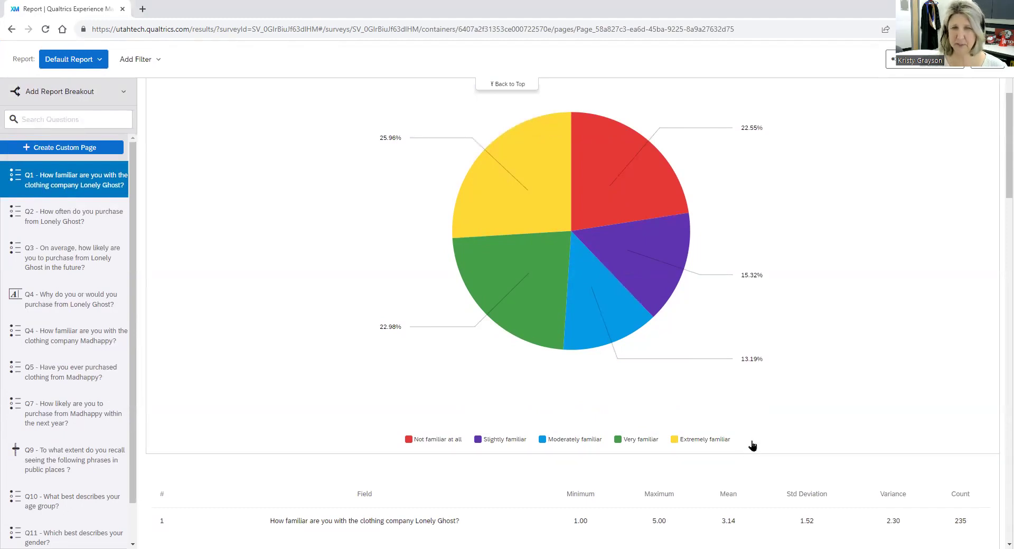
scroll(754, 440, down, 2)
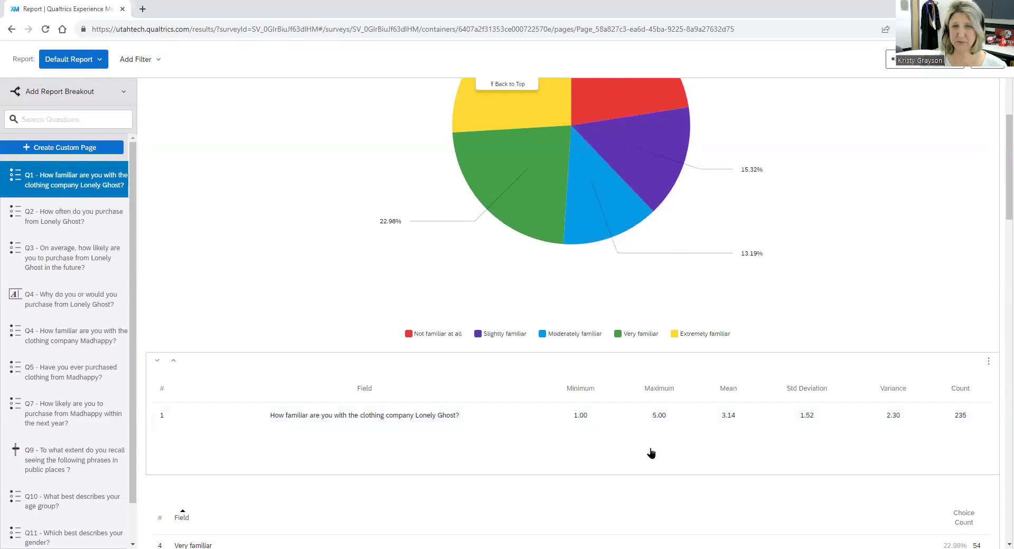
scroll(651, 455, down, 5)
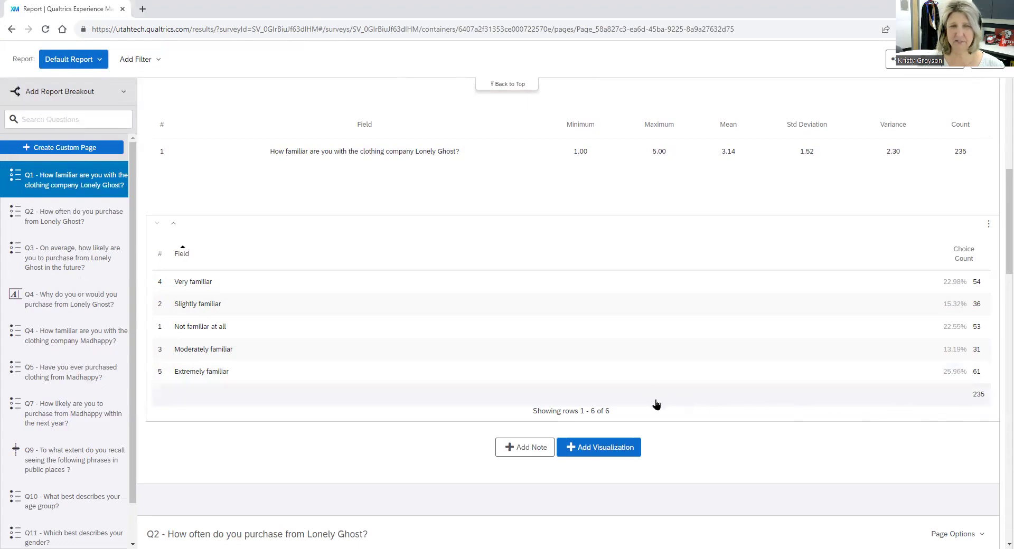
scroll(720, 319, up, 7)
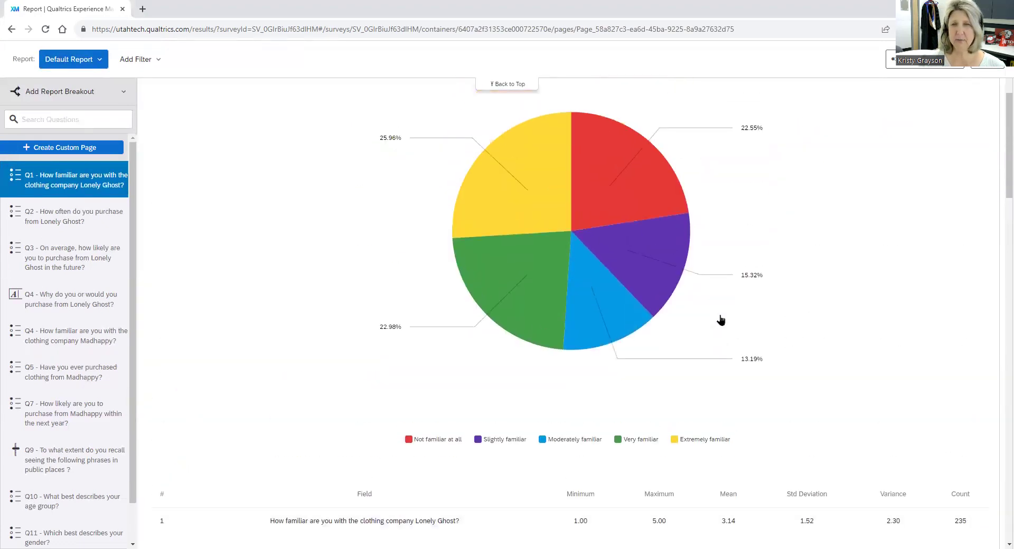
scroll(899, 323, up, 2)
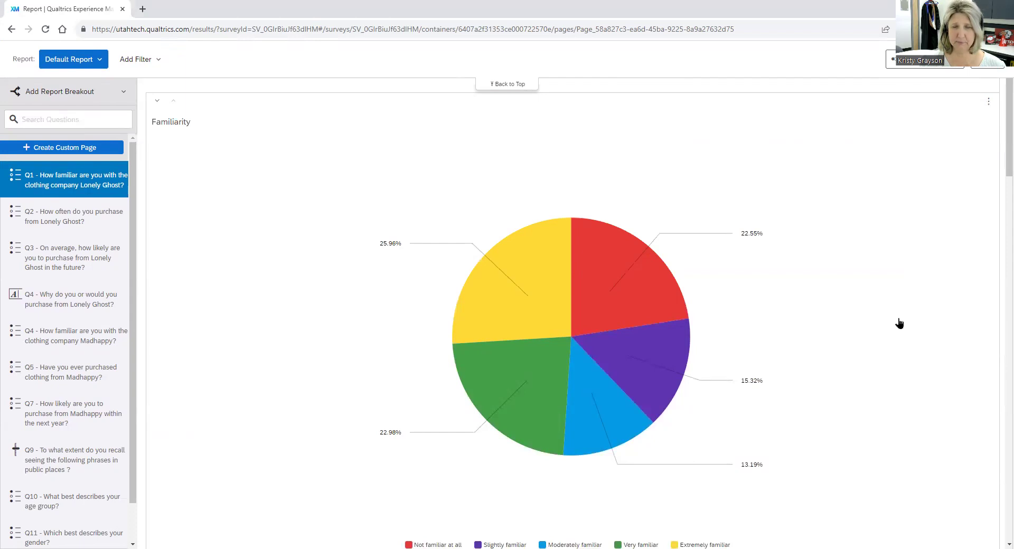
scroll(900, 323, up, 1)
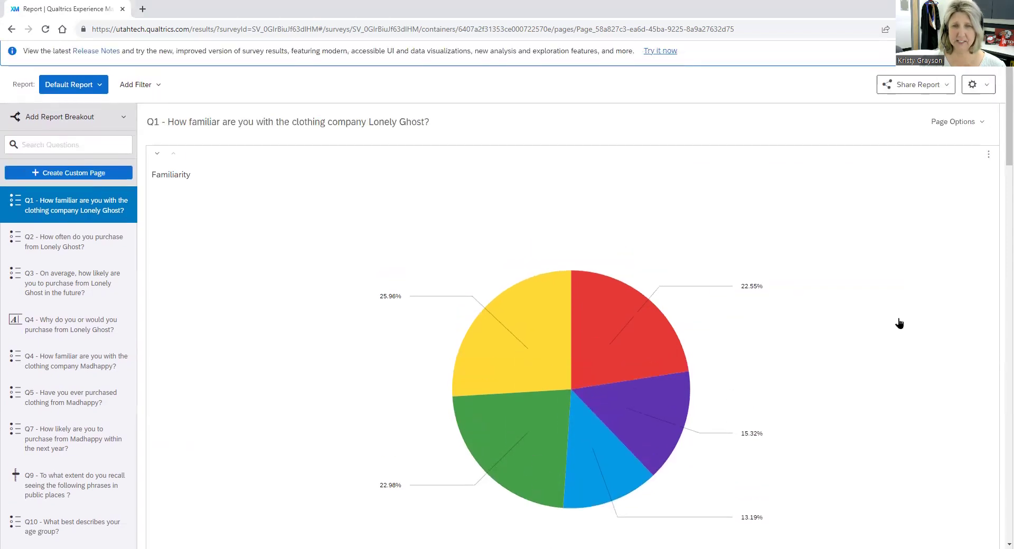
Switch the Q1 Familiarity chart from a pie chart to a bar chart.
click(599, 336)
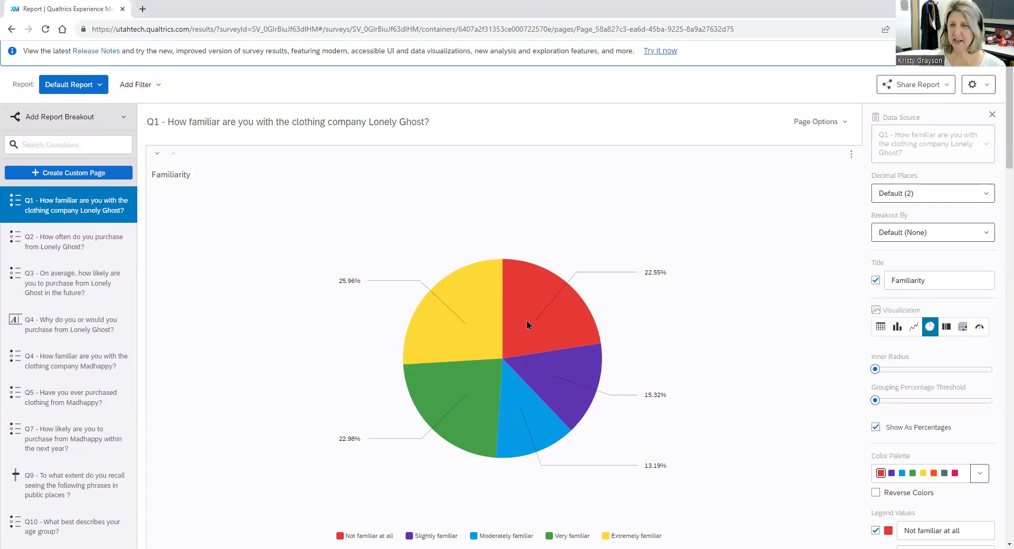
click(897, 327)
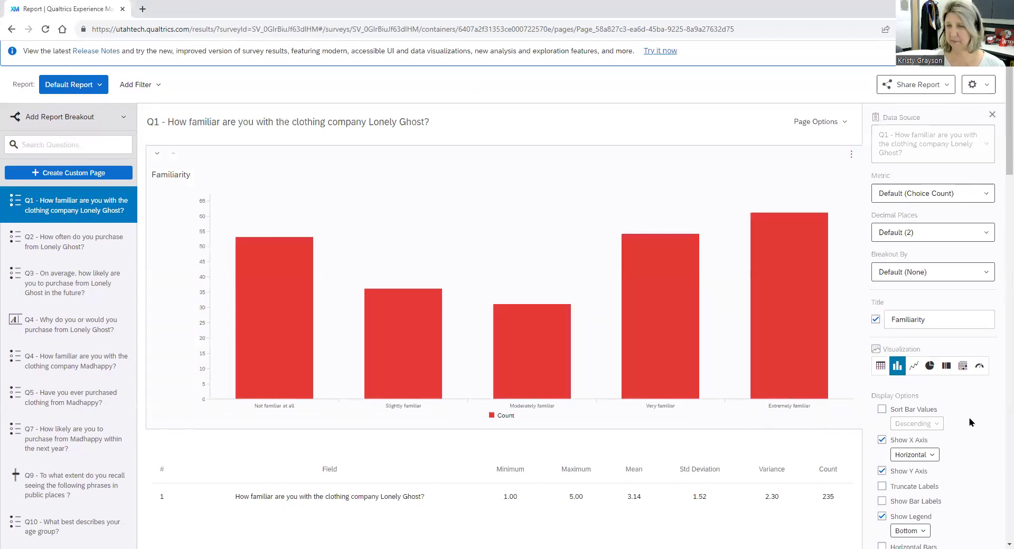
scroll(970, 422, down, 5)
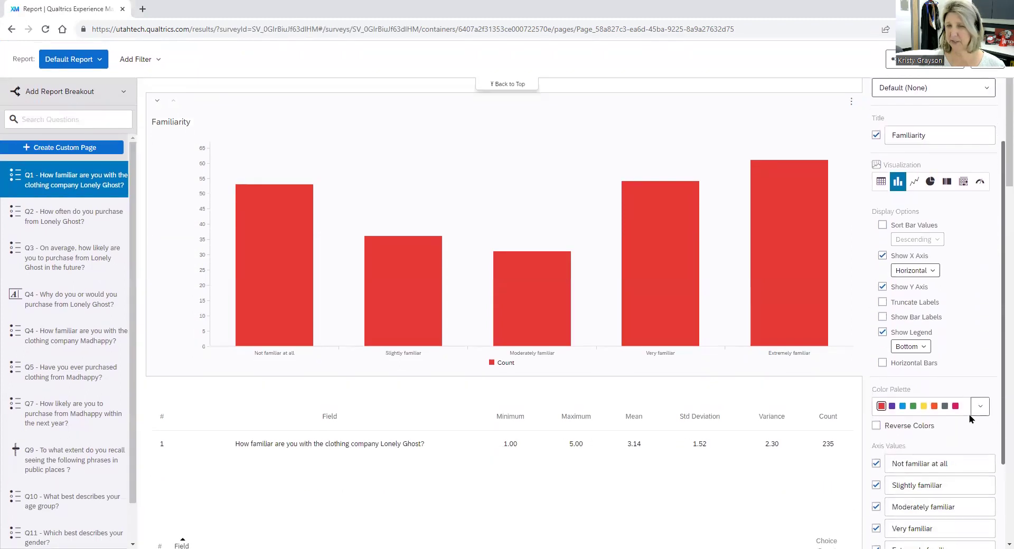
scroll(969, 419, down, 2)
Recolour the bars with the sequential red-to-yellow palette, replacing a briefly tried green one.
click(981, 301)
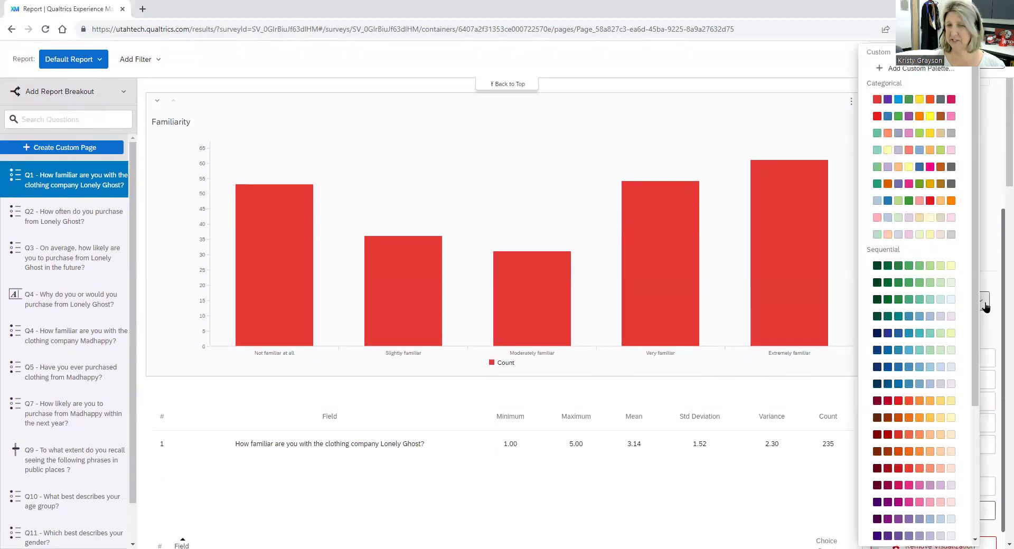
click(877, 320)
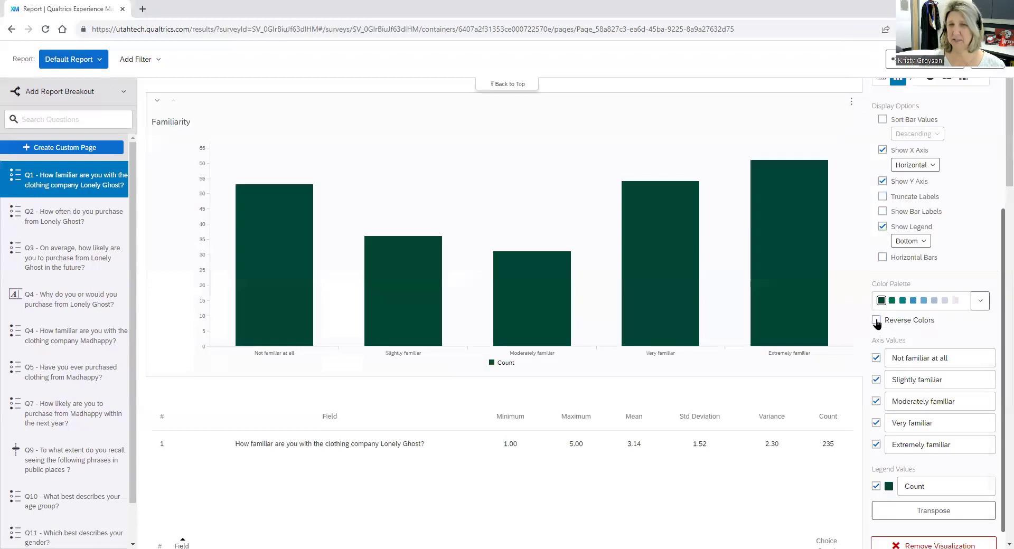
click(981, 306)
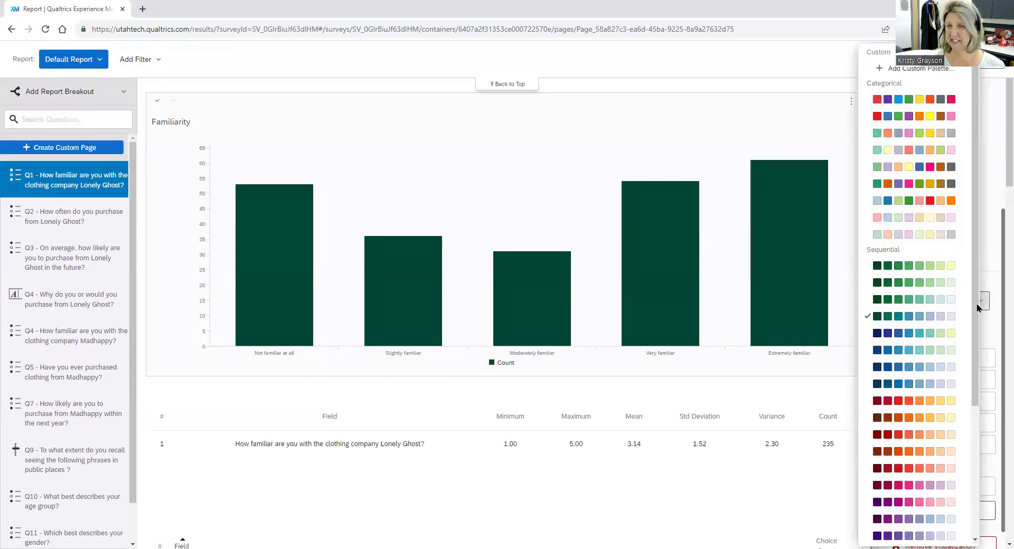
click(880, 402)
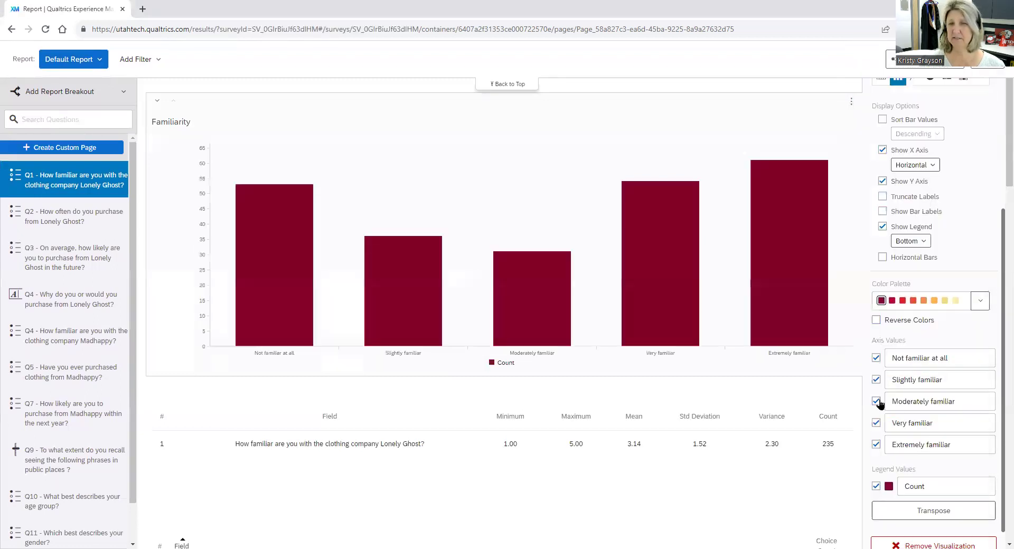
scroll(973, 378, up, 2)
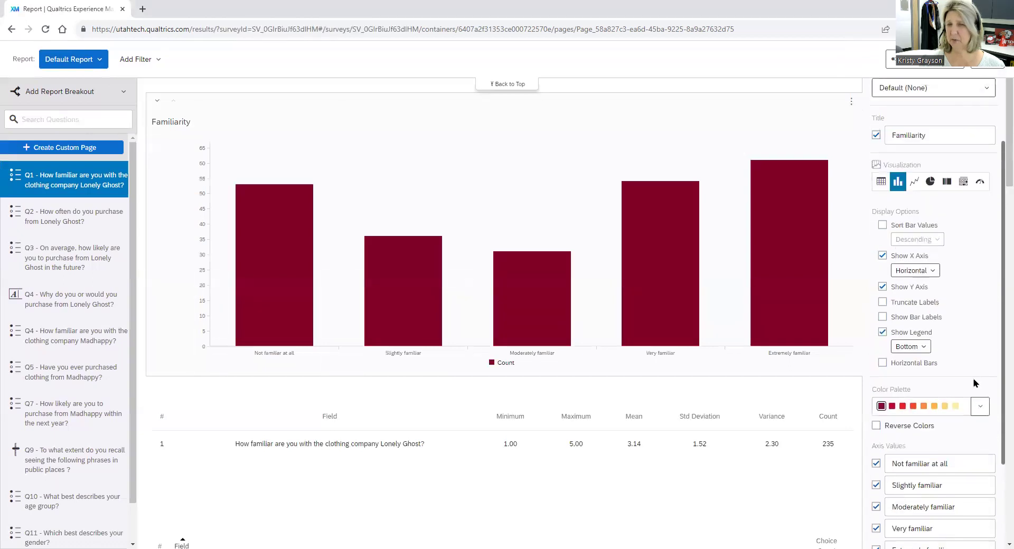
scroll(976, 381, up, 2)
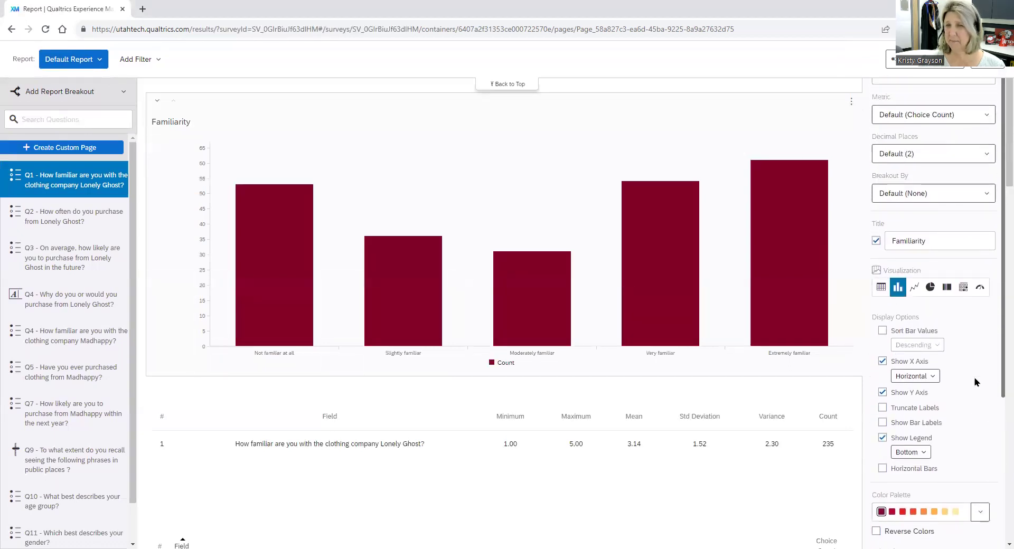
scroll(976, 382, up, 1)
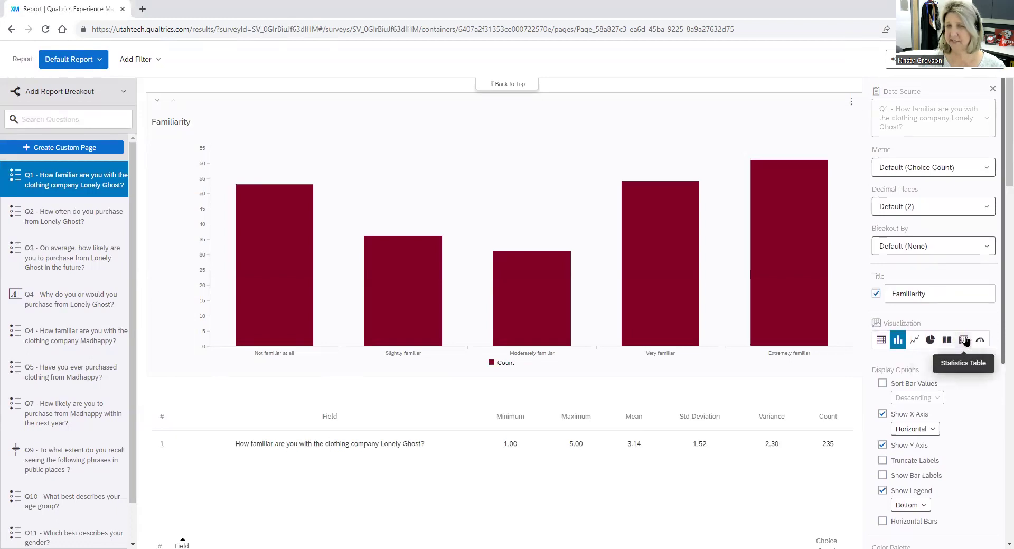
Display Q1 Familiarity as a stacked breakdown bar of answer percentages, then move on toward Q3.
click(947, 341)
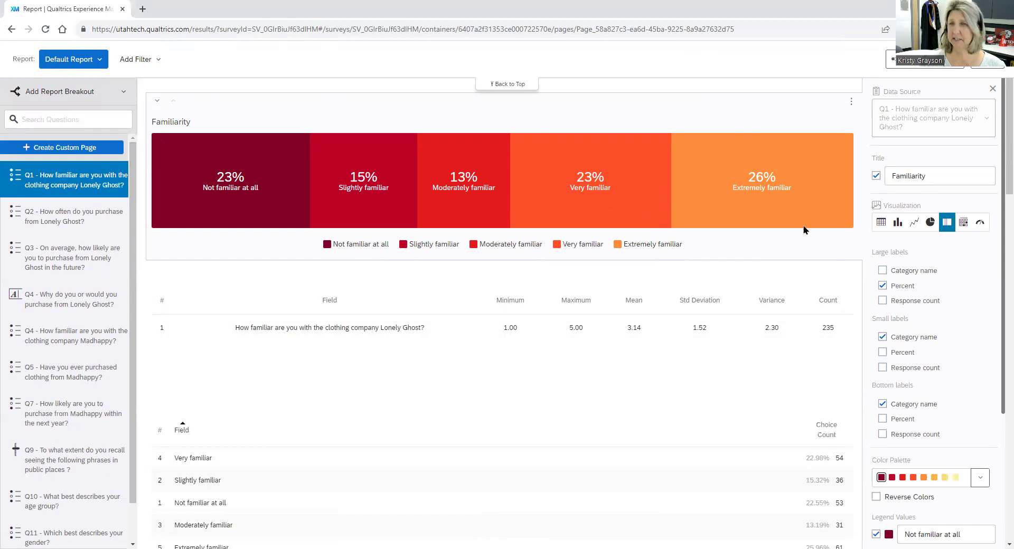
scroll(734, 277, down, 10)
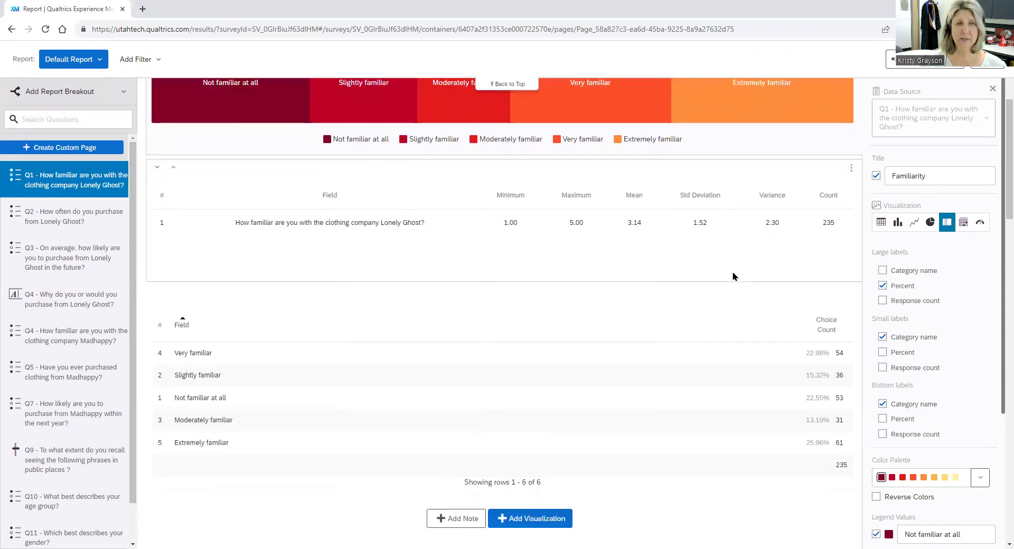
scroll(734, 276, down, 15)
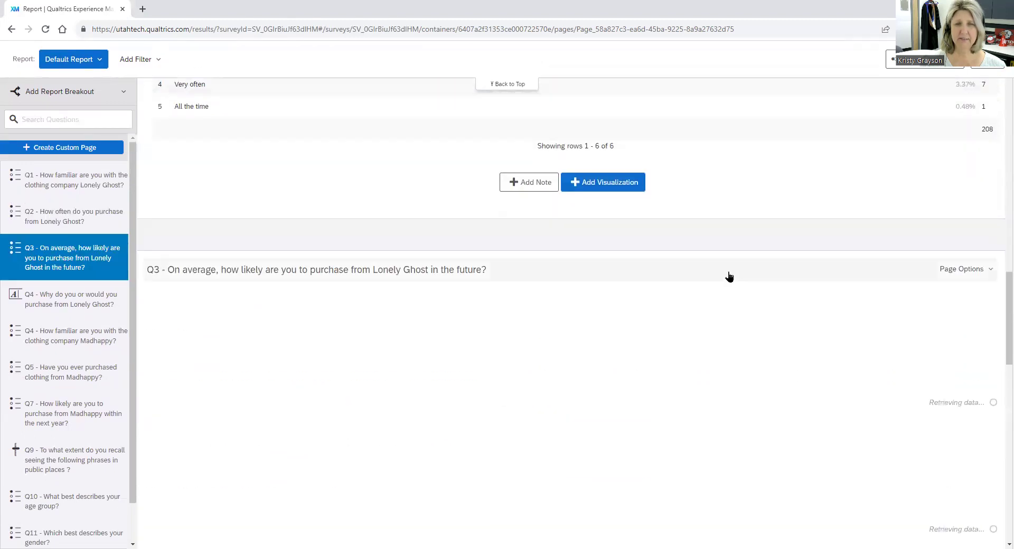
Scroll down to the Q4 table of open-ended Lonely Ghost purchase reasons.
scroll(604, 368, down, 3)
scroll(604, 368, down, 10)
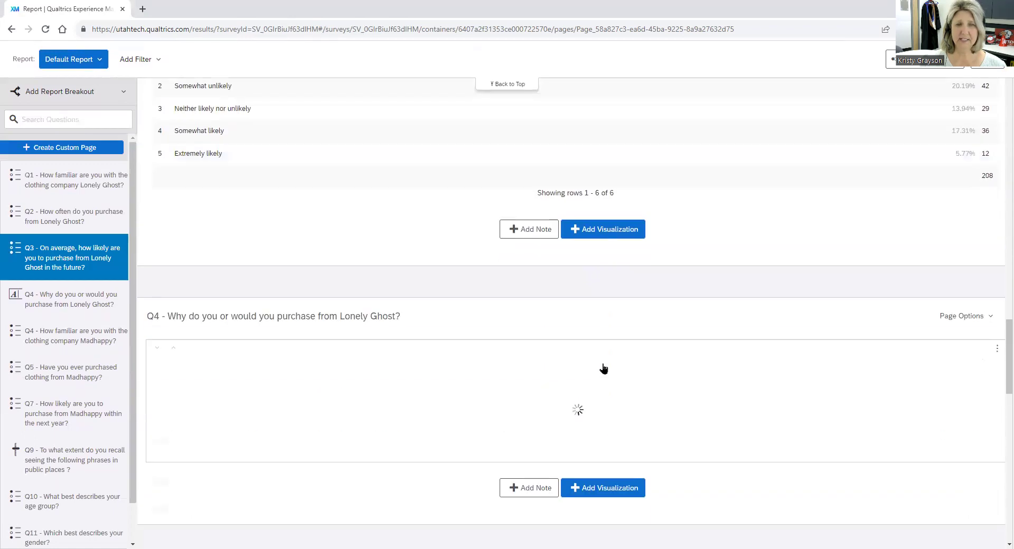
scroll(604, 368, down, 3)
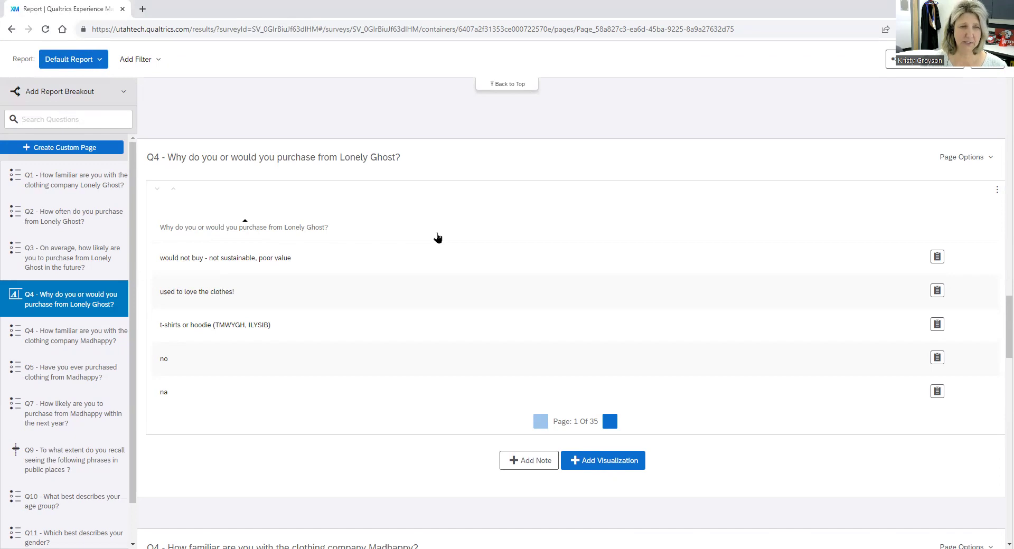
scroll(437, 237, down, 2)
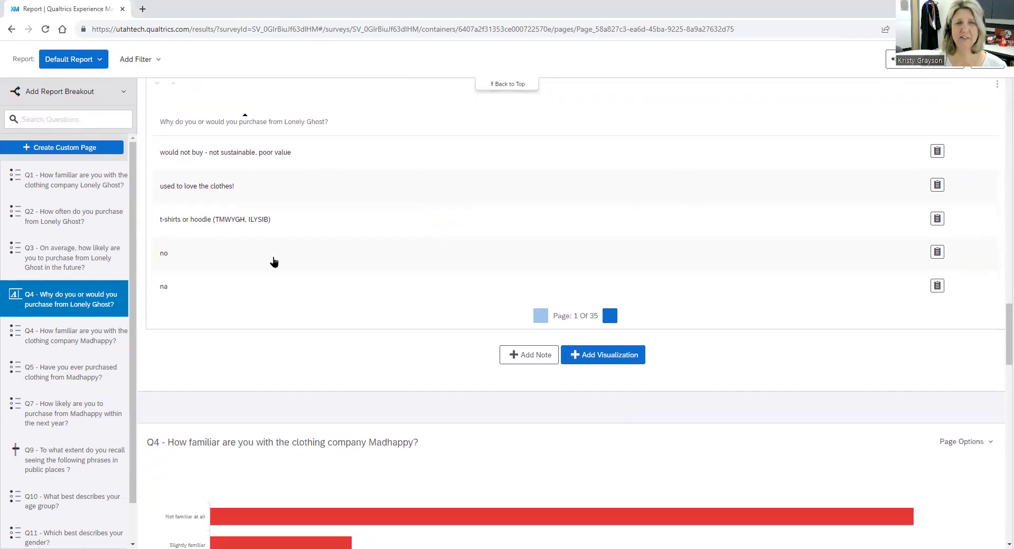
scroll(632, 255, up, 2)
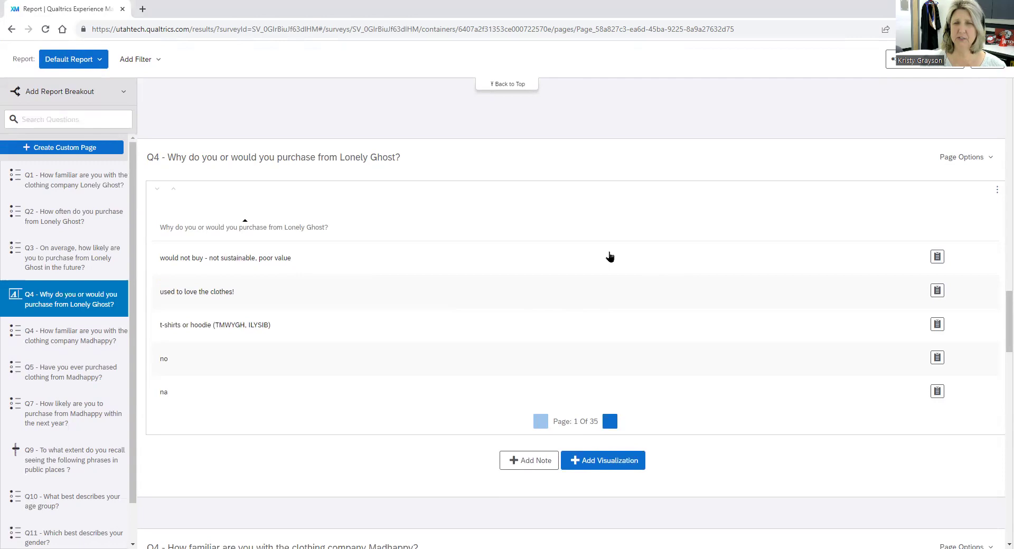
Visualise Q4's Lonely Ghost purchase-reason text responses as a word cloud.
click(611, 257)
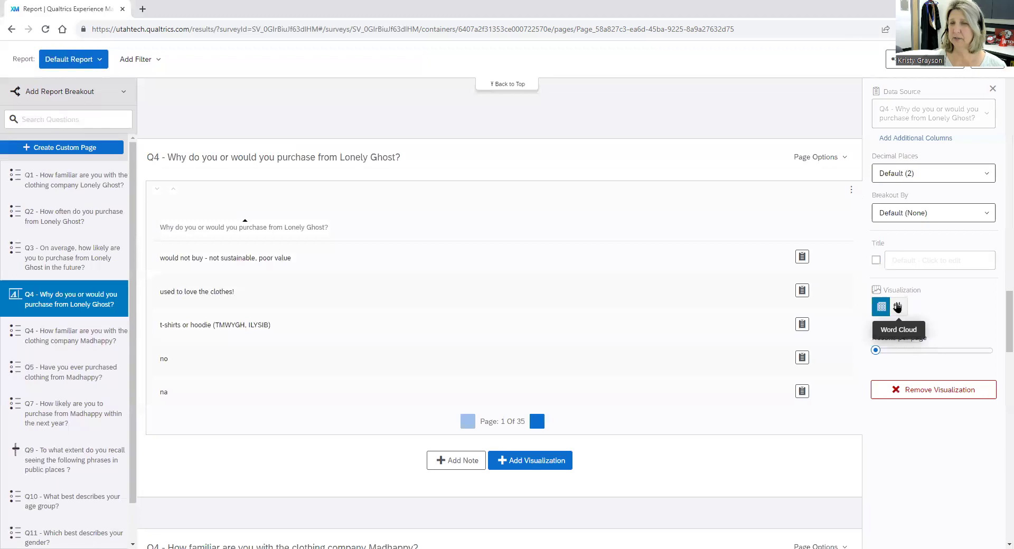
click(898, 307)
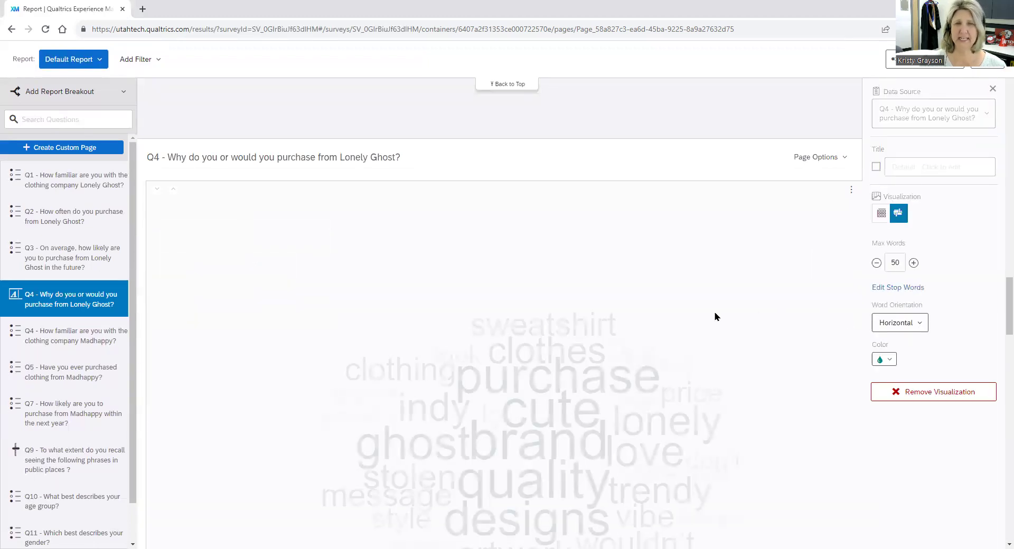
scroll(702, 291, down, 3)
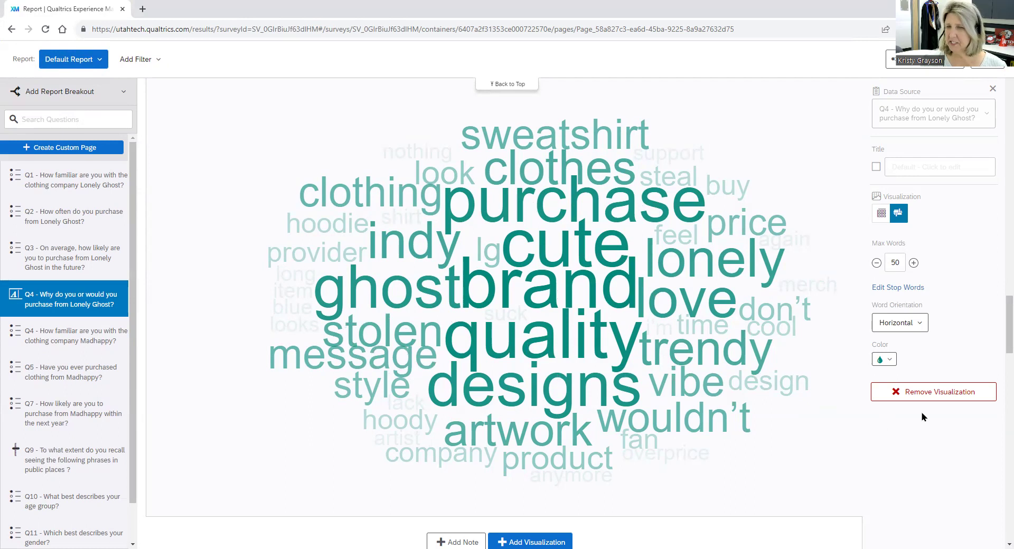
Lower the Q4 word cloud's Max Words from 50 to 40.
click(877, 263)
click(877, 263)
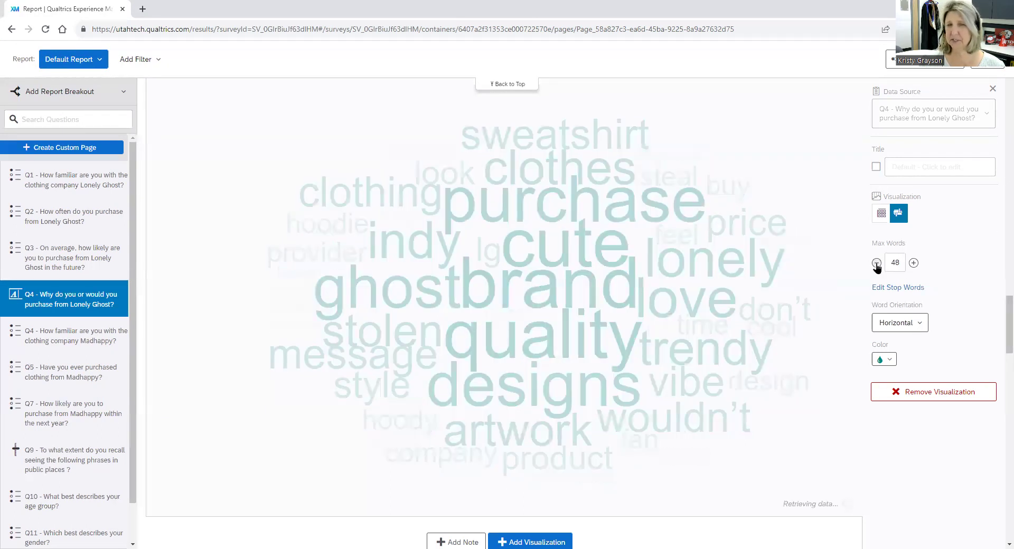
click(876, 264)
click(877, 263)
click(877, 263)
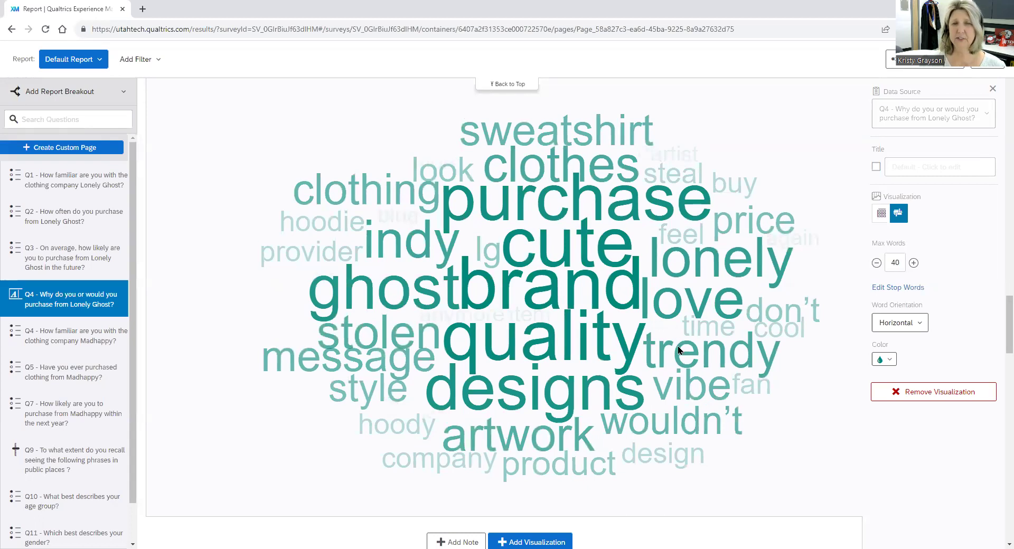
scroll(678, 350, down, 1)
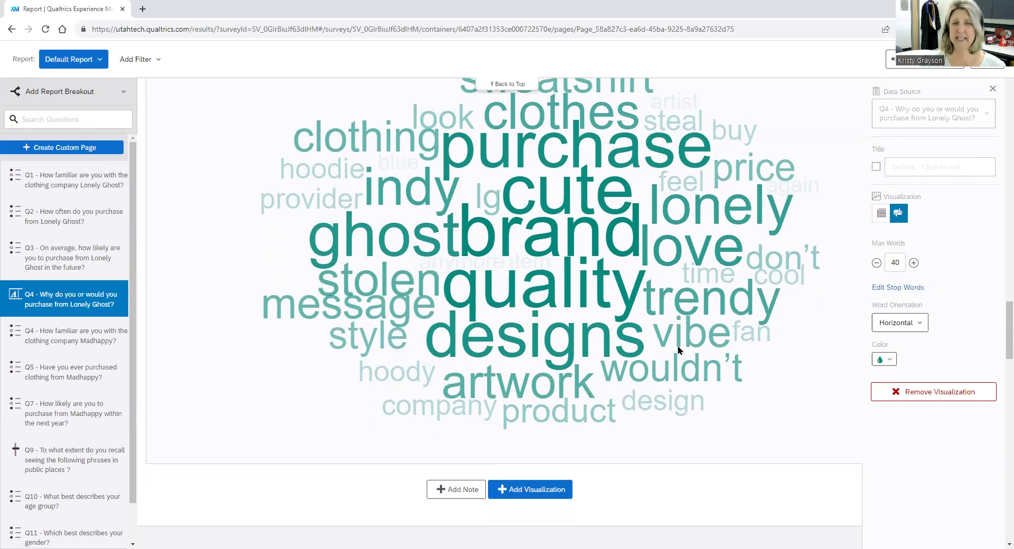
scroll(679, 349, down, 3)
scroll(679, 347, up, 4)
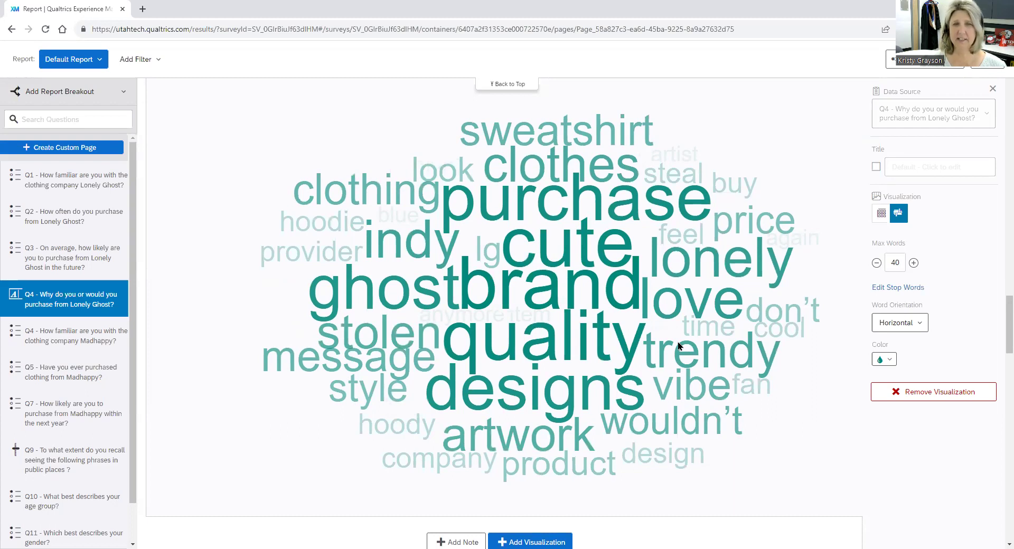
scroll(679, 346, down, 9)
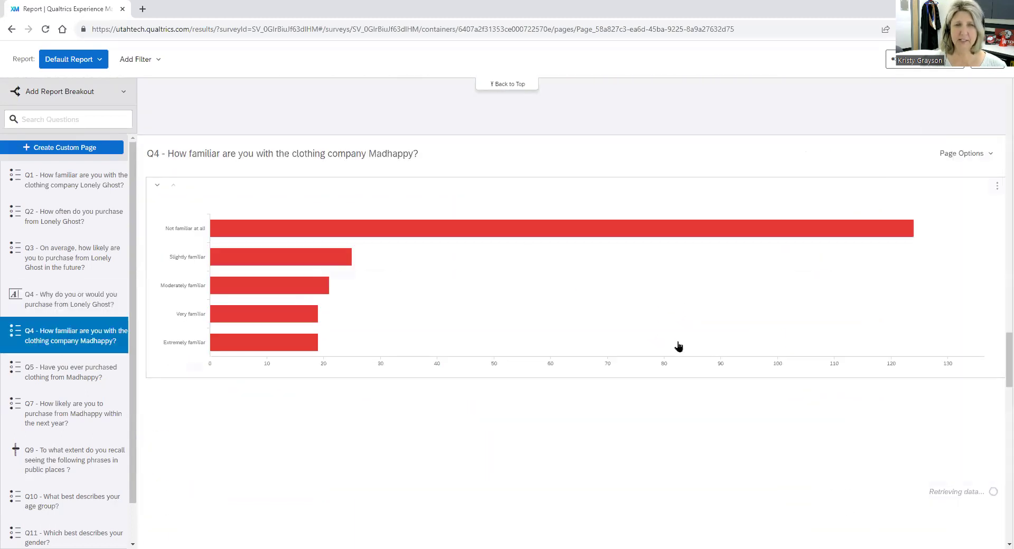
Preview the Madhappy familiarity chart as a line chart, then revert to horizontal bars.
click(605, 302)
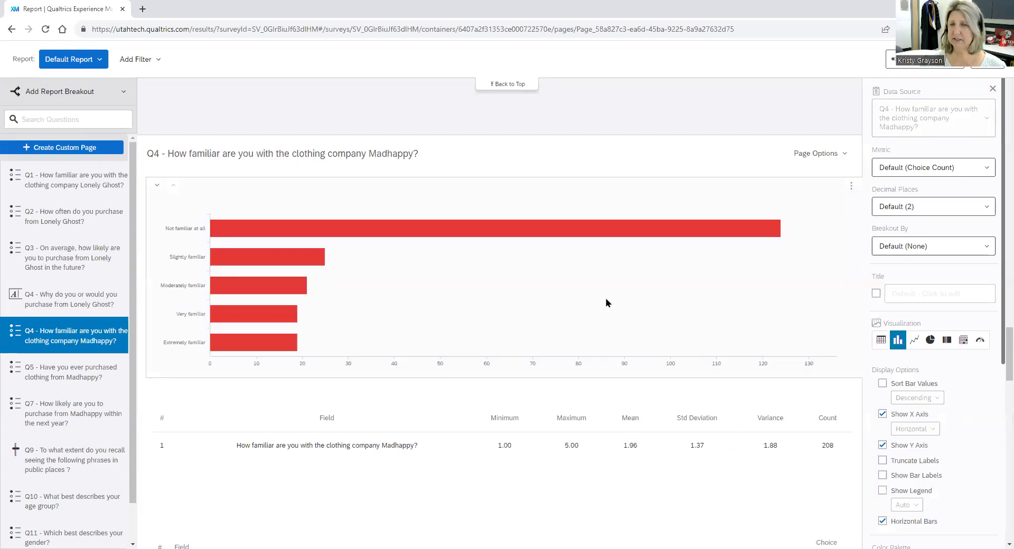
click(931, 341)
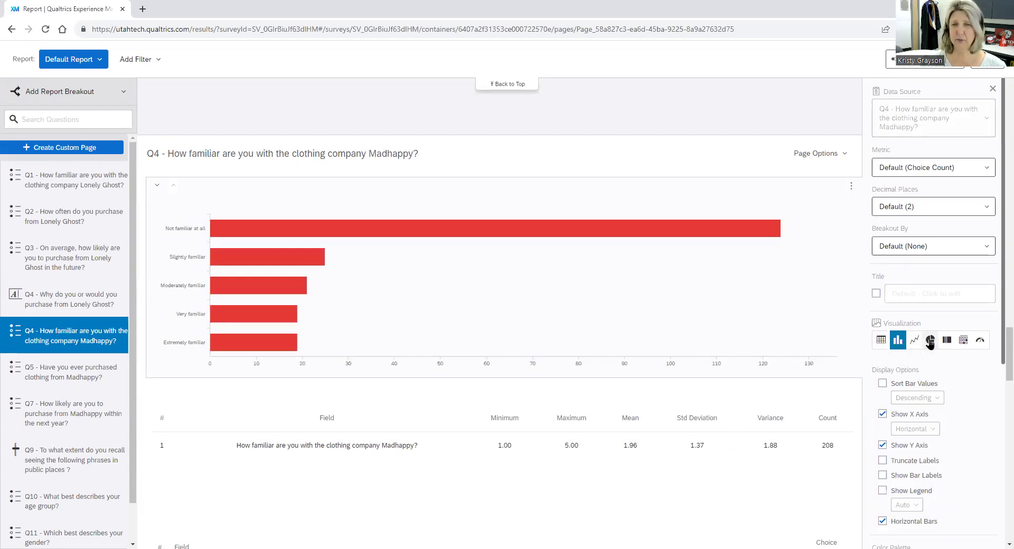
click(911, 305)
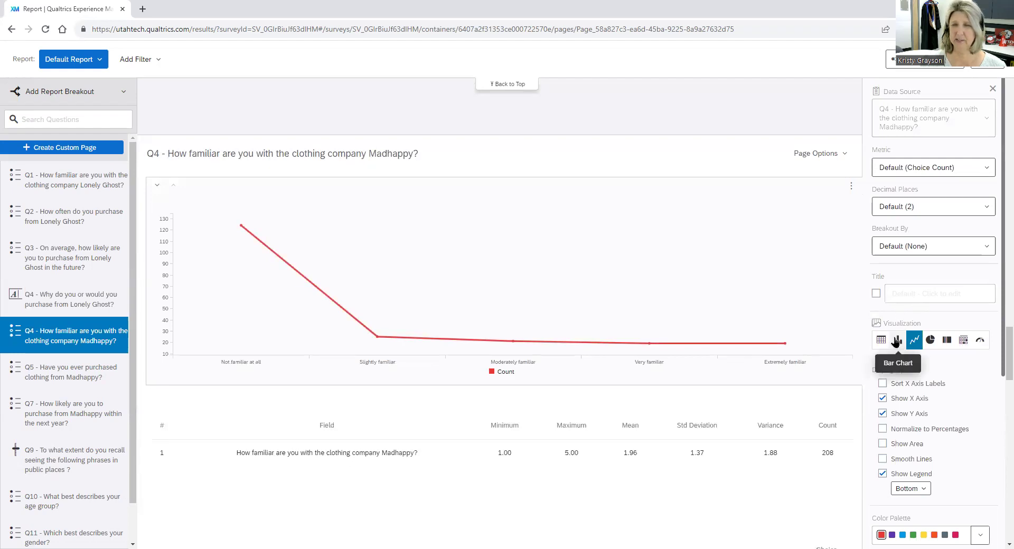
click(897, 341)
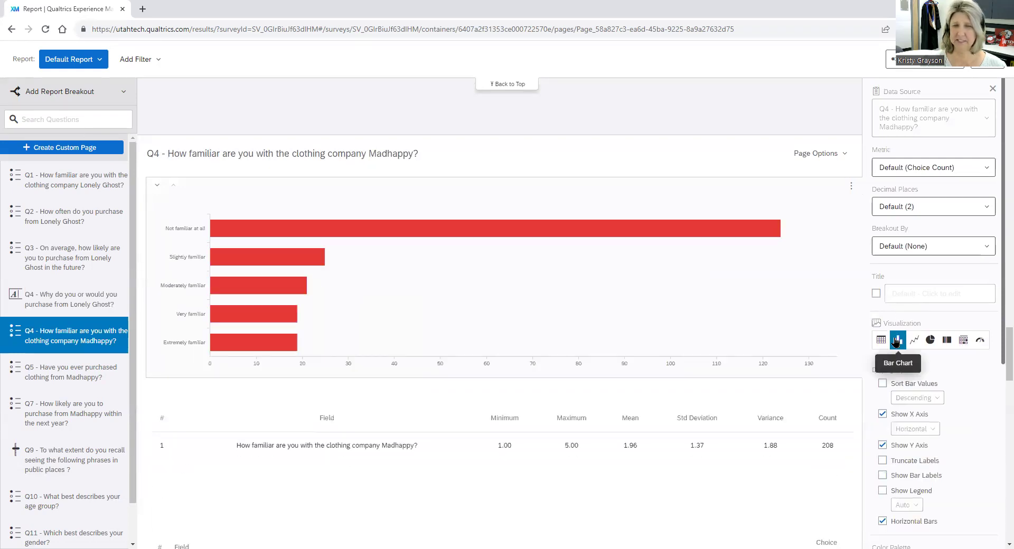
Turn the Madhappy chart into a solid pie by setting the inner radius to zero.
click(931, 343)
click(931, 344)
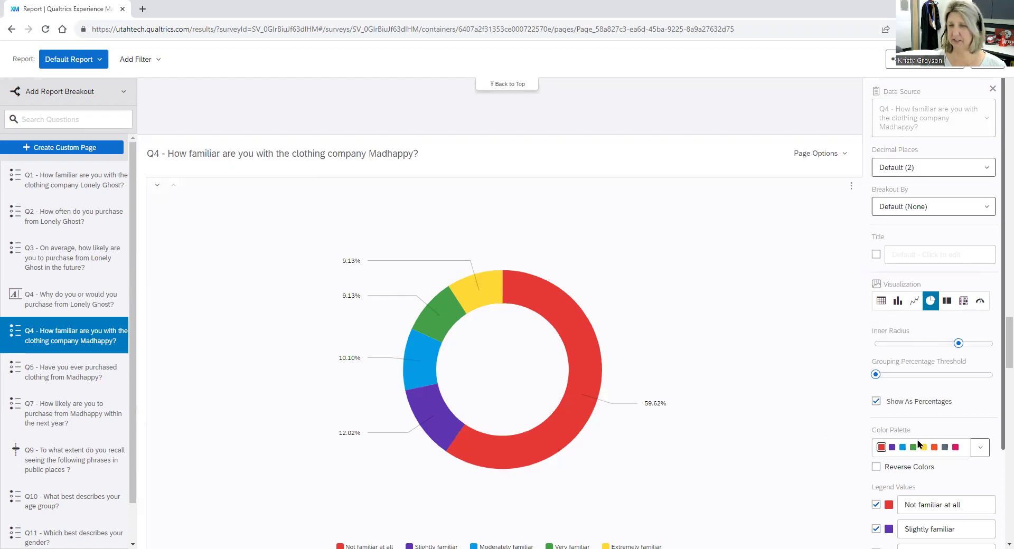
mouse_move(961, 348)
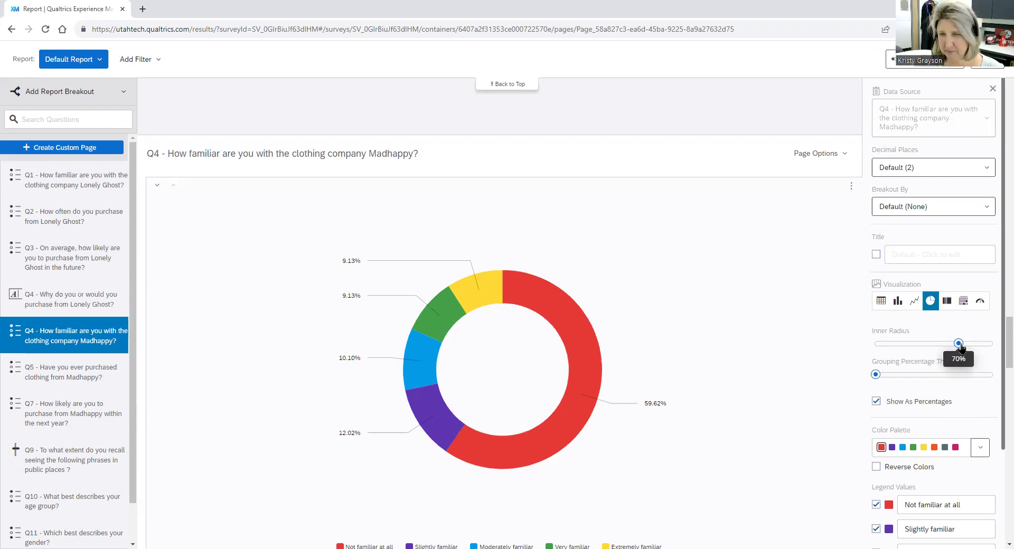
drag(961, 347, 837, 340)
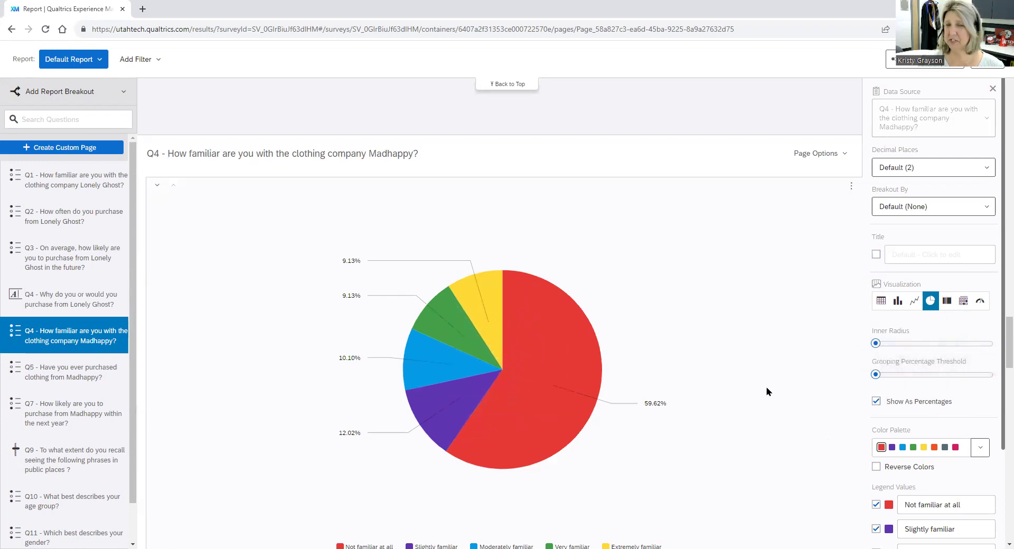
Close the visualization settings and return to the Q3 future-purchase results.
scroll(769, 393, down, 4)
scroll(933, 466, down, 2)
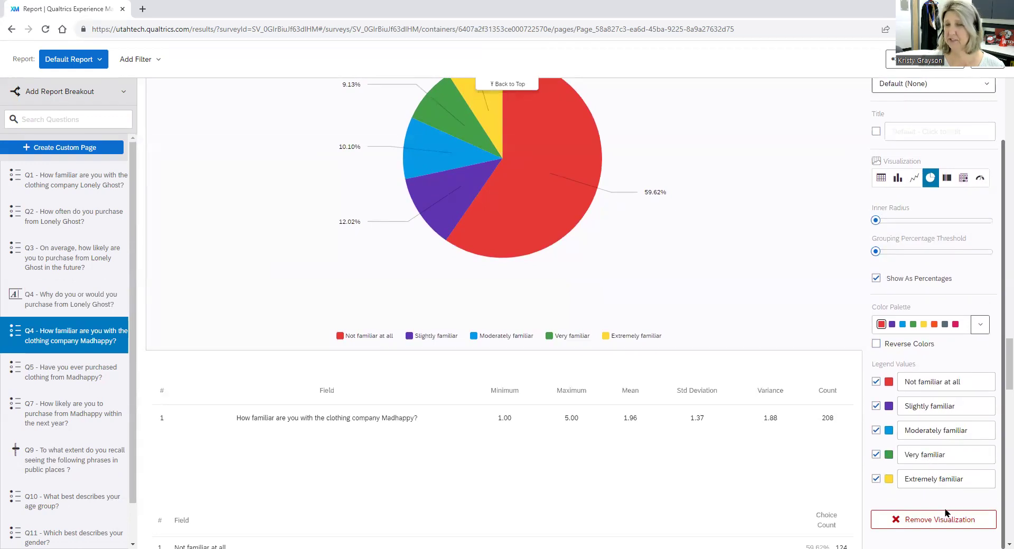
scroll(946, 513, up, 2)
scroll(661, 441, down, 4)
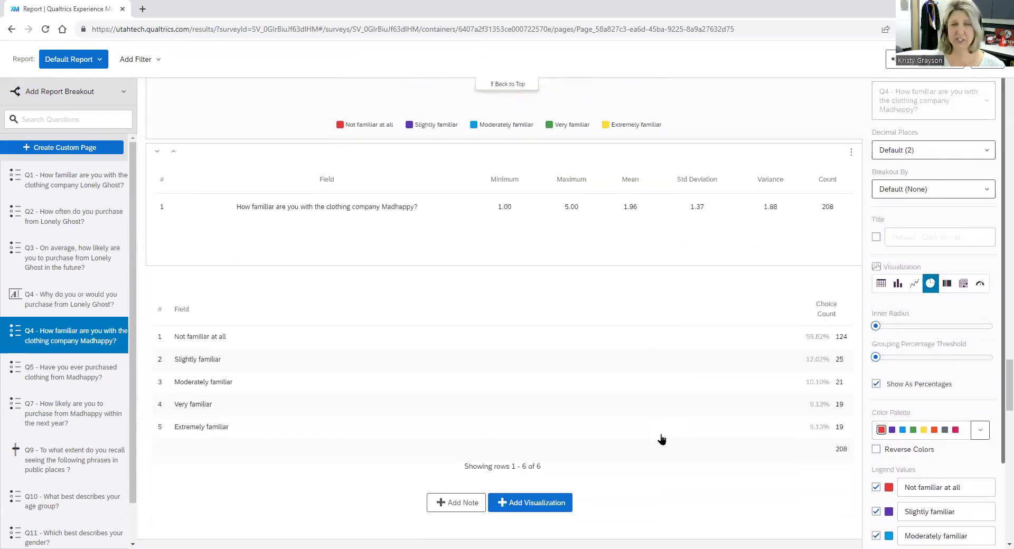
click(662, 439)
scroll(697, 436, up, 6)
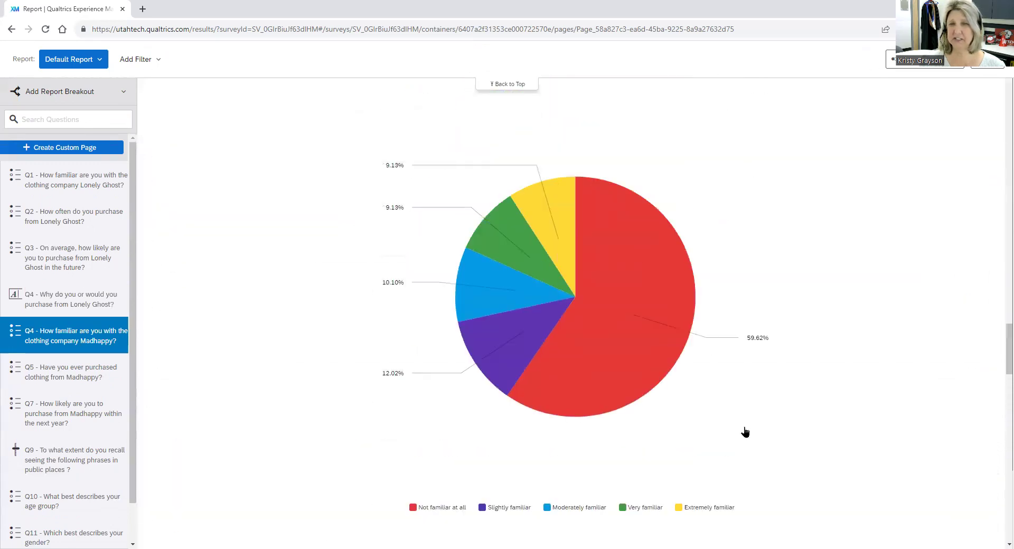
scroll(745, 432, up, 12)
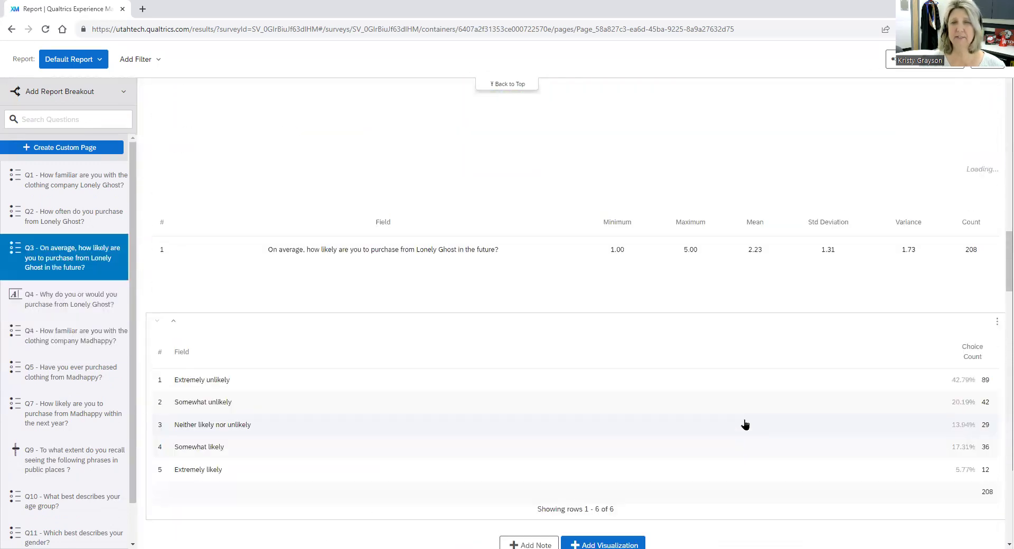
Open the report's export dropdown at the top right.
scroll(788, 249, up, 6)
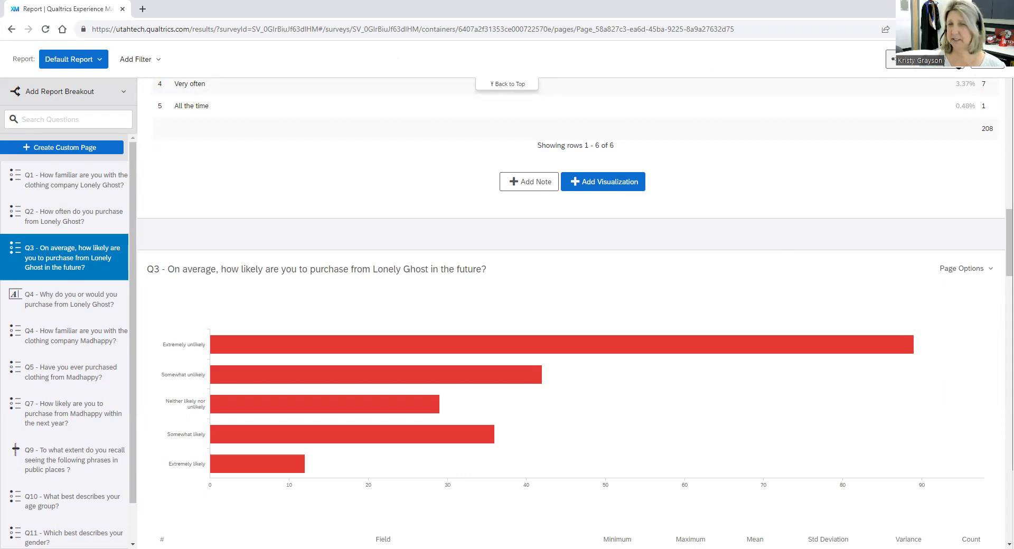
click(959, 66)
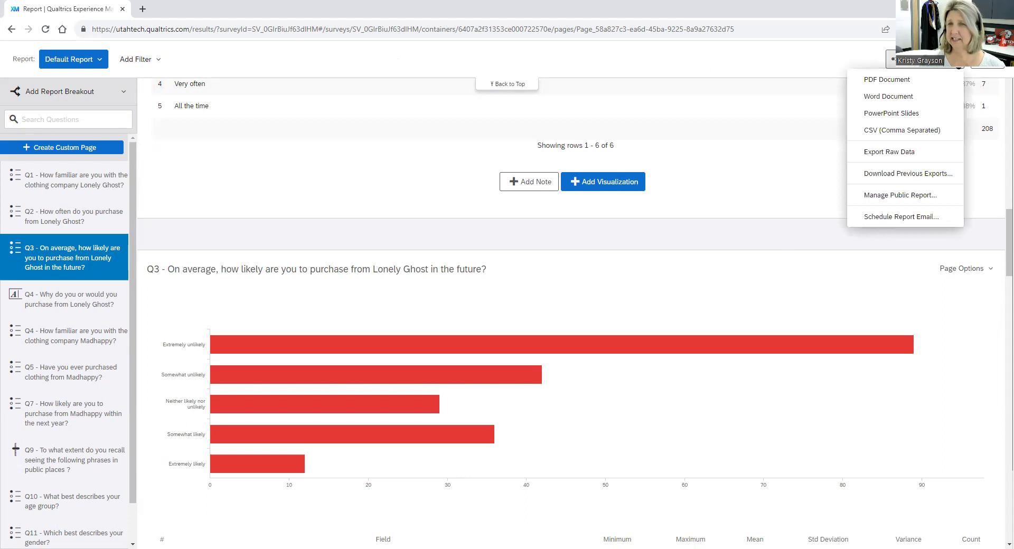
Export the report as a Word document with the Q12 page excluded.
click(920, 101)
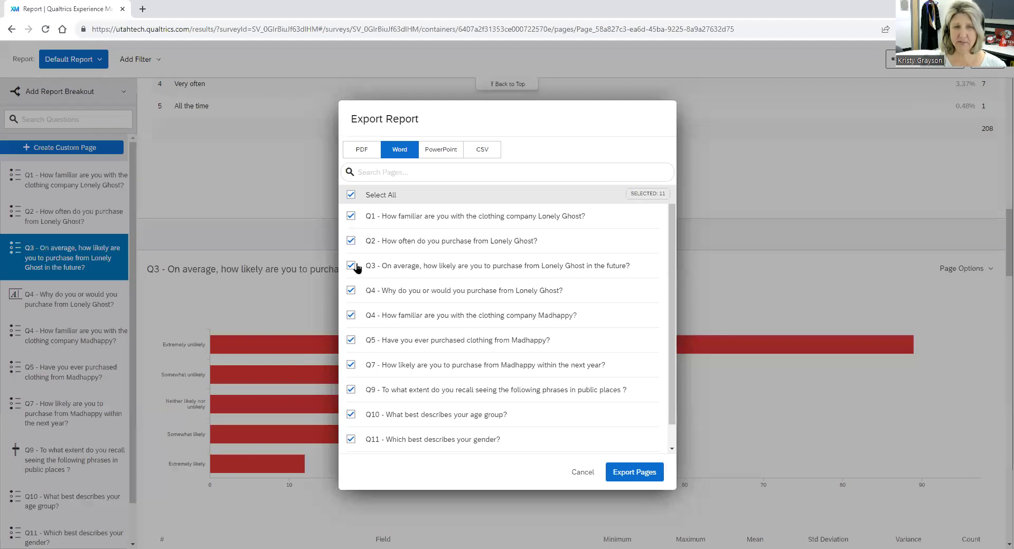
scroll(349, 440, down, 1)
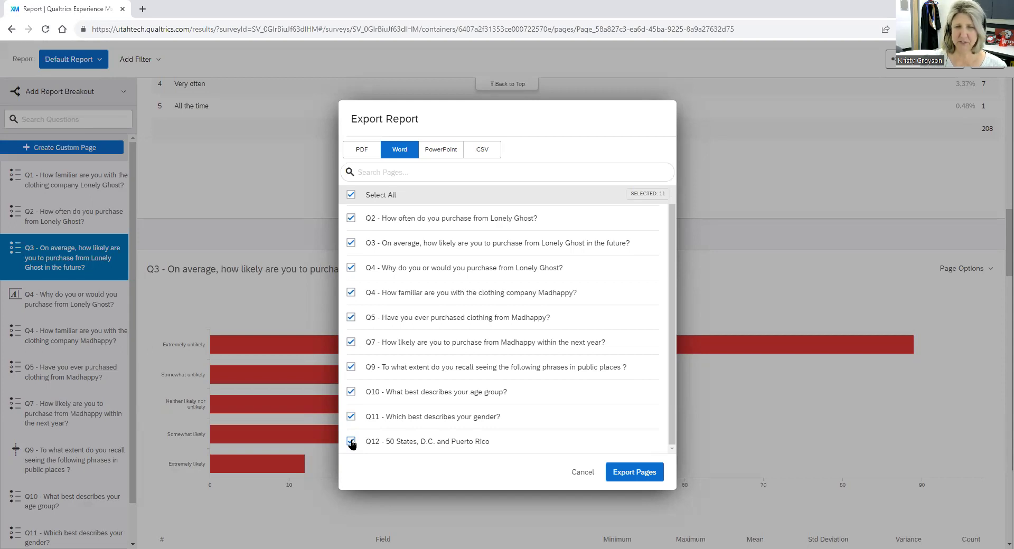
click(351, 441)
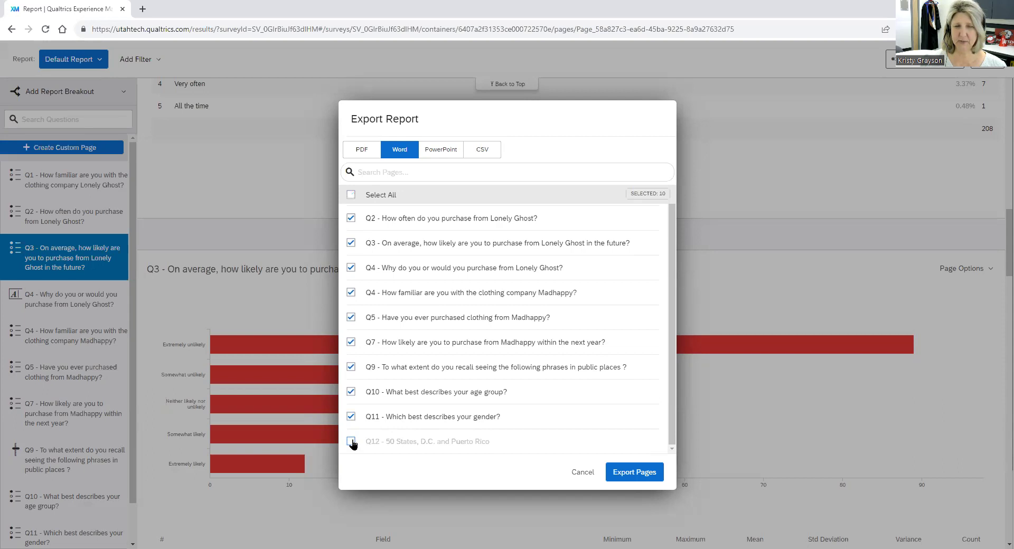
click(650, 473)
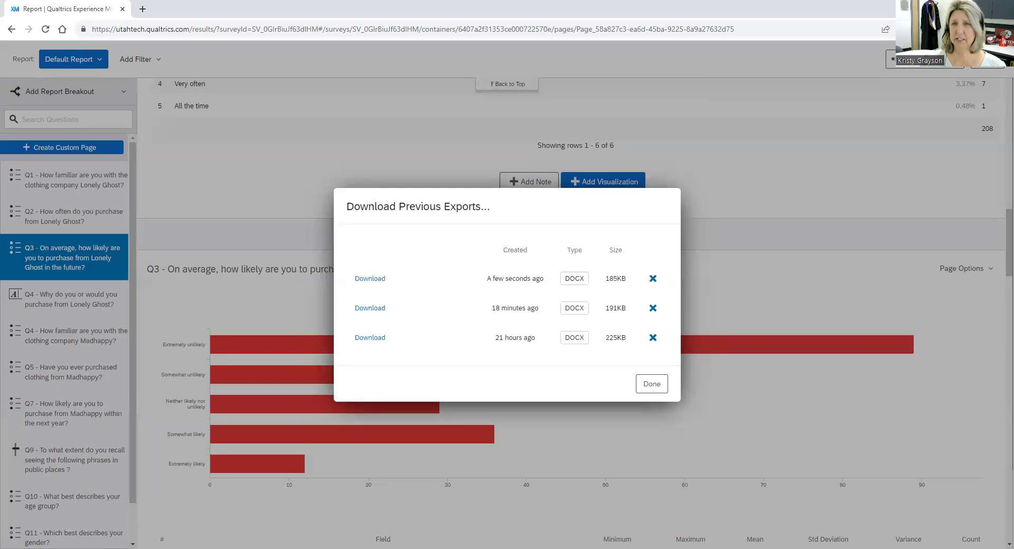
Download the newest DOCX export and open Default Report.docx from Chrome's downloads.
double_click(379, 280)
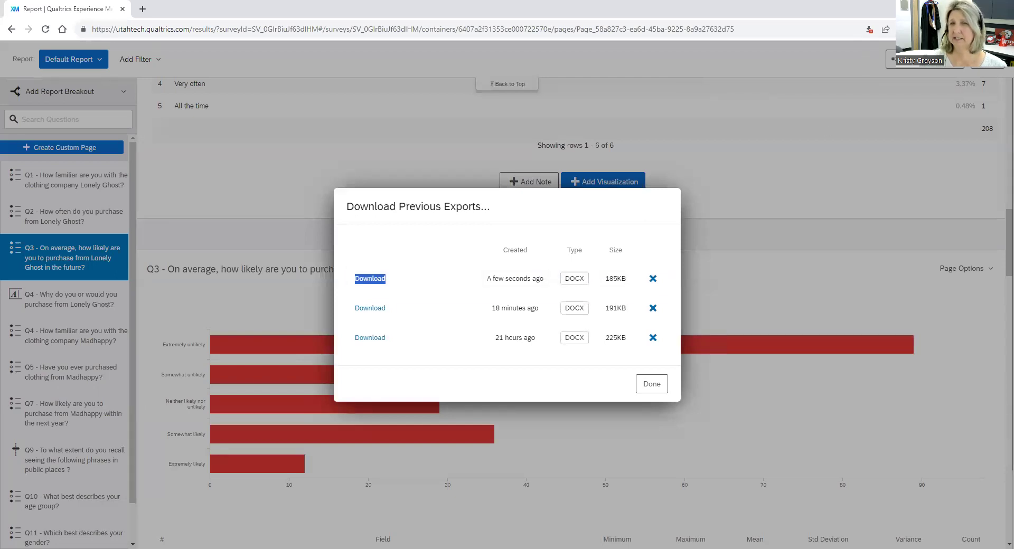
click(869, 29)
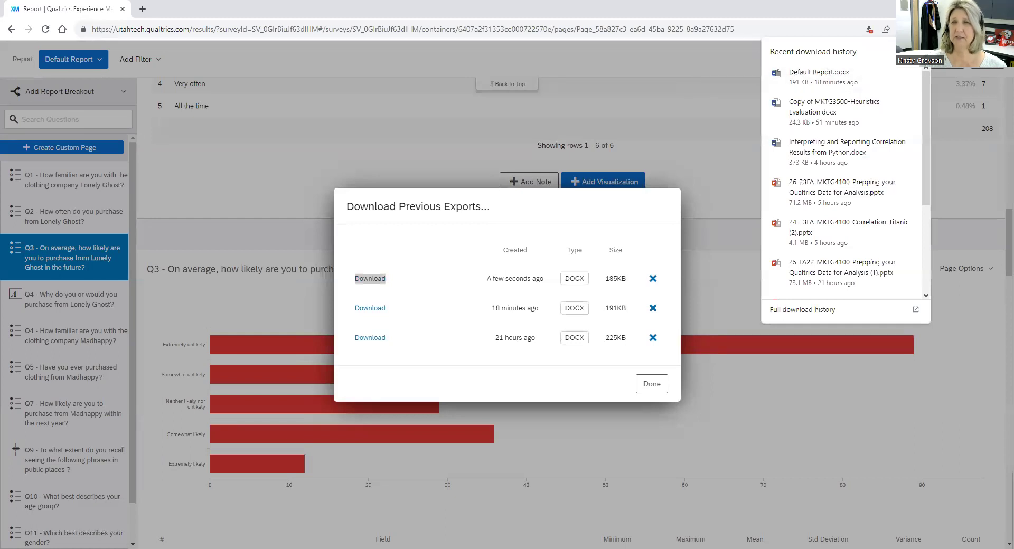
click(798, 79)
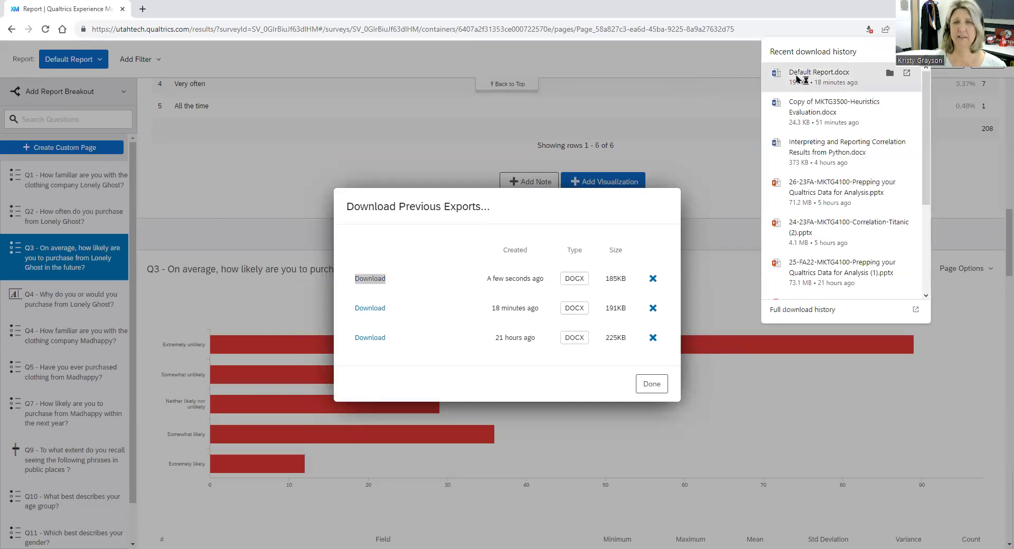